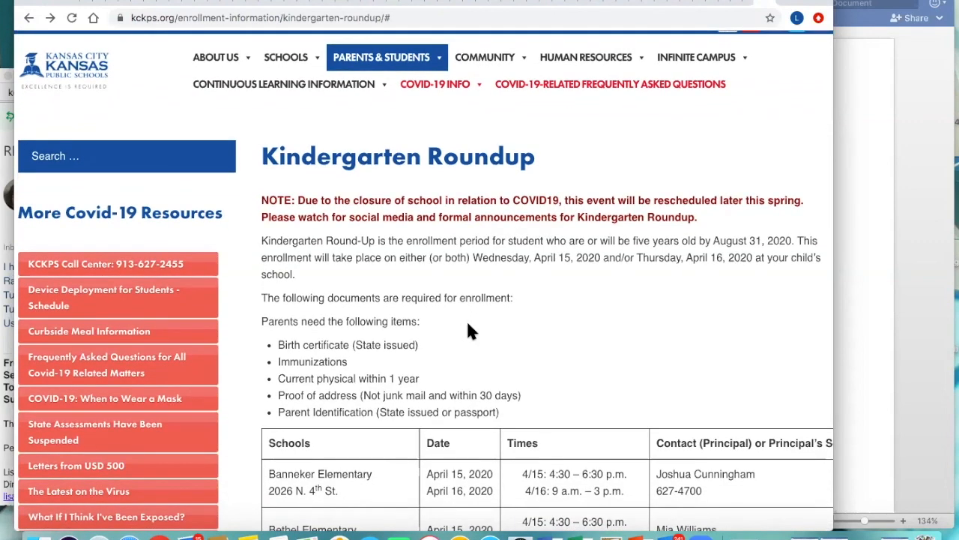
Step: Open the district's Infinite Campus enrollment link and choose English as the registration language
{"action": "scroll", "coordinate": [468, 324], "scroll_direction": "up", "scroll_amount": 1}
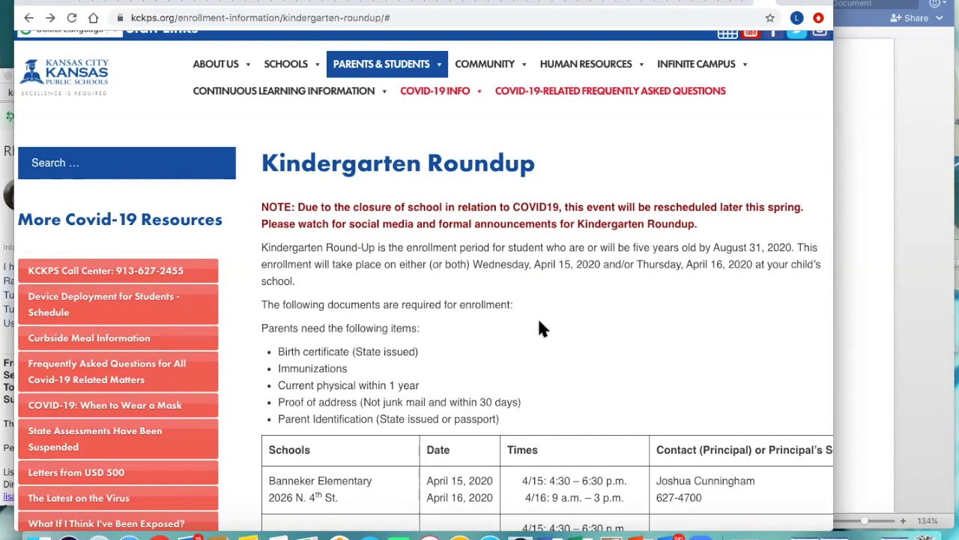
{"action": "mouse_move", "coordinate": [730, 64]}
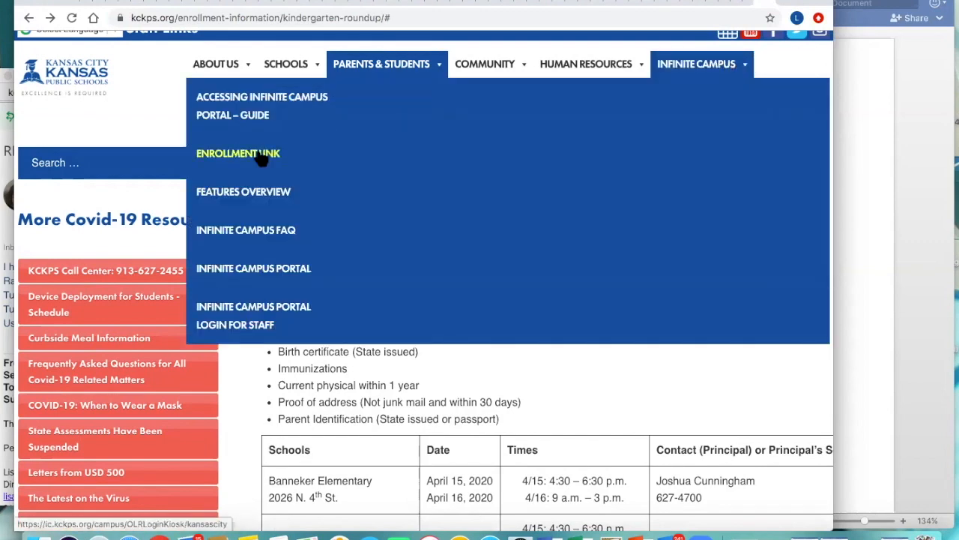
{"action": "left_click", "coordinate": [261, 157]}
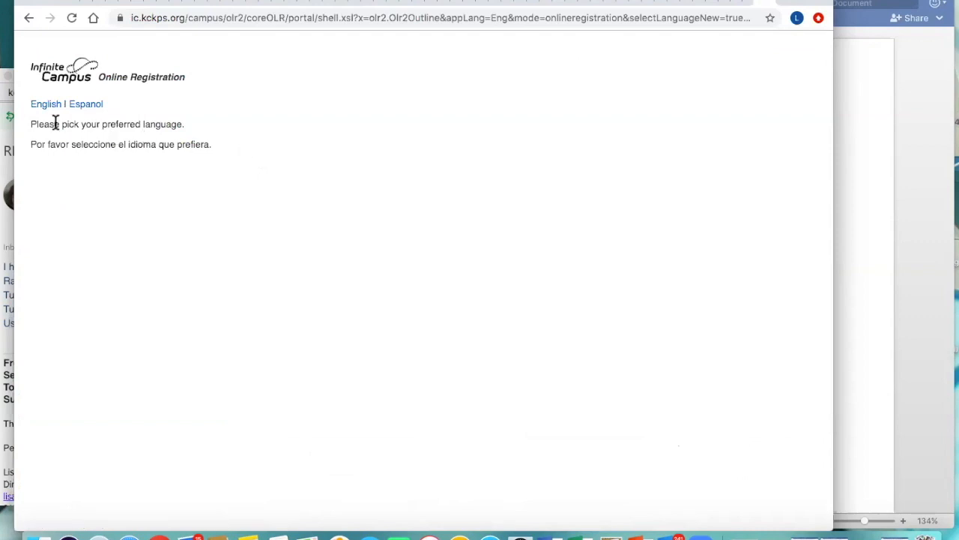
{"action": "left_click", "coordinate": [46, 105]}
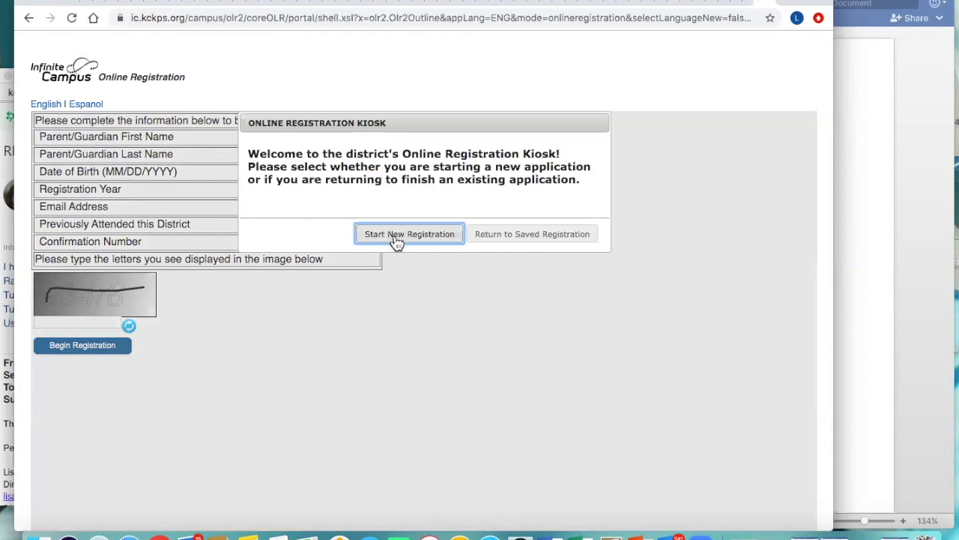
Step: Start a new registration in the kiosk and begin the online application
{"action": "left_click", "coordinate": [396, 235]}
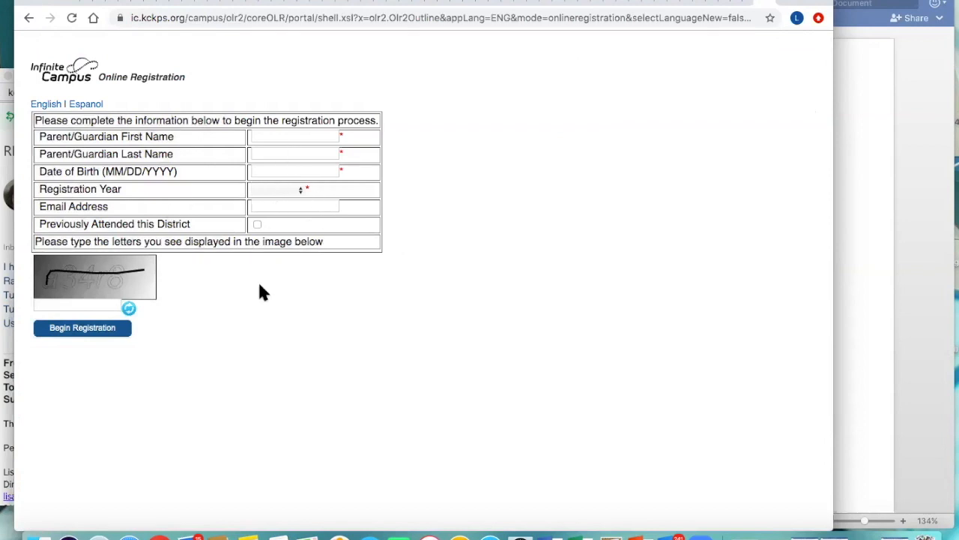
{"action": "left_click", "coordinate": [84, 330]}
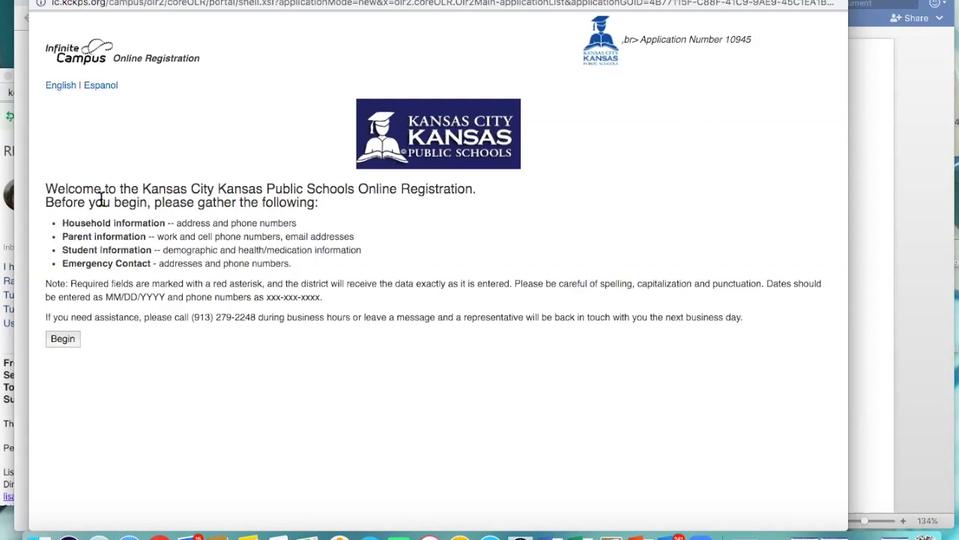
{"action": "left_click", "coordinate": [67, 339]}
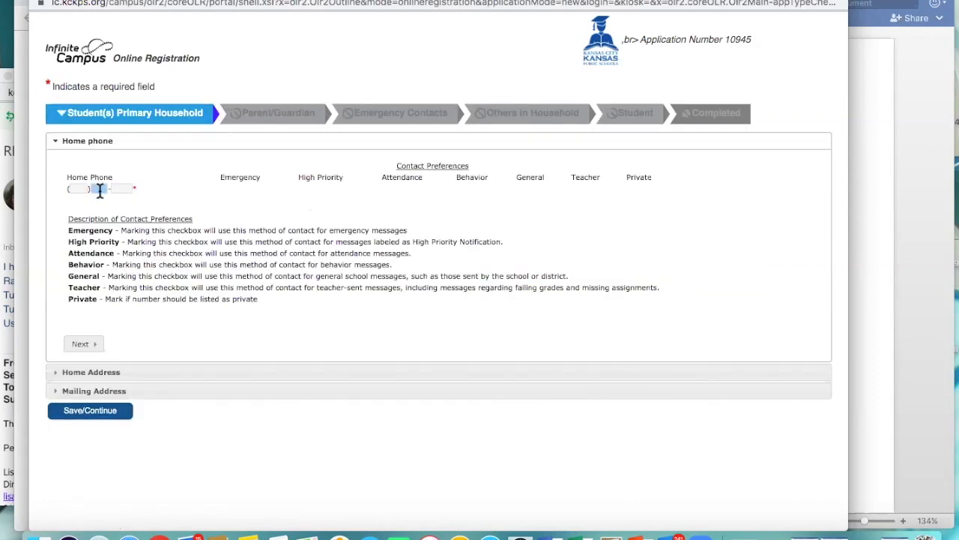
Step: Complete the primary household's home address section and continue to the Parent/Guardian section, acknowledging its notice
{"action": "left_click", "coordinate": [56, 383]}
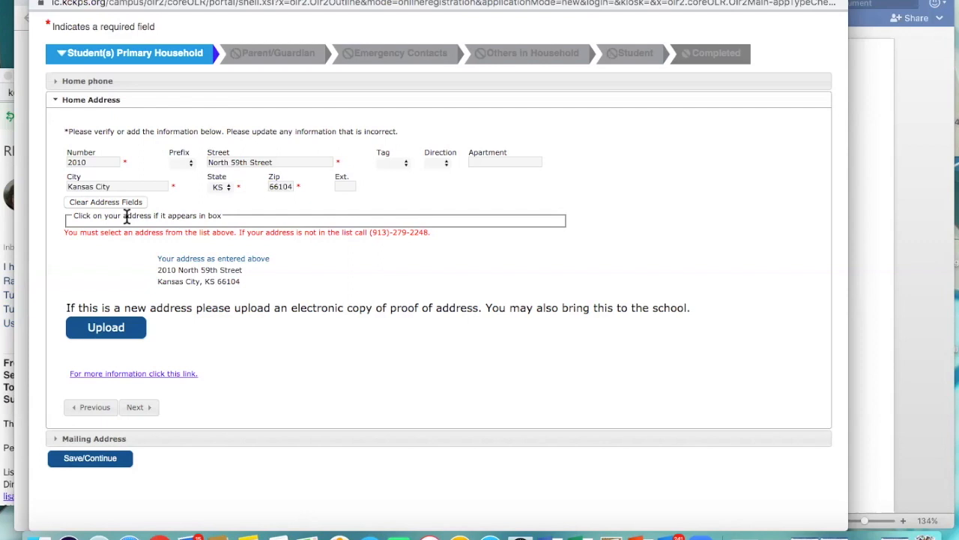
{"action": "left_click", "coordinate": [110, 335]}
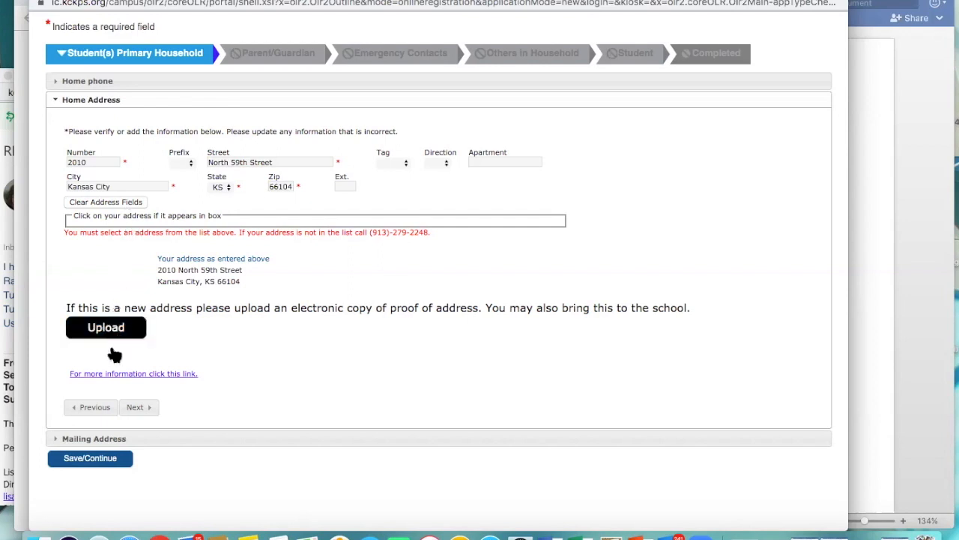
{"action": "left_click", "coordinate": [137, 408]}
{"action": "left_click", "coordinate": [432, 336]}
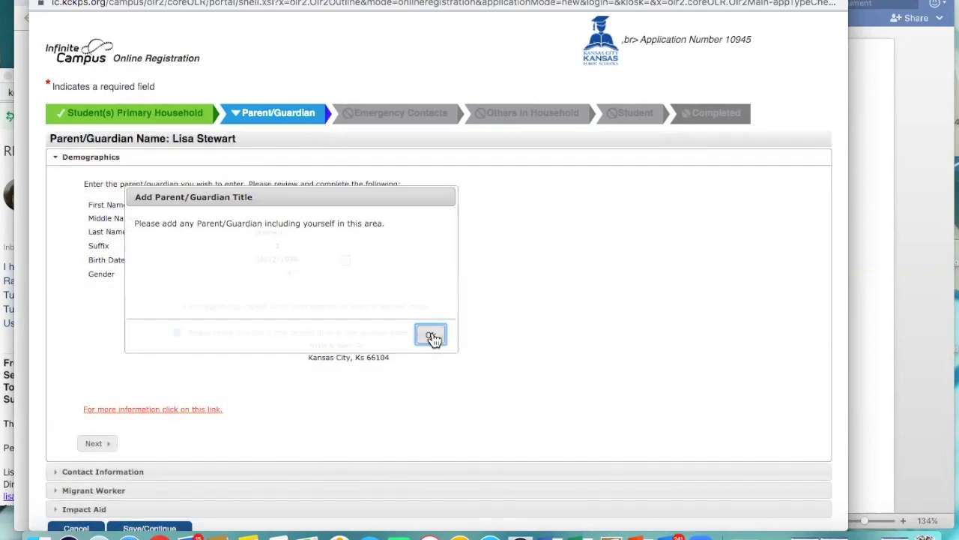
Step: Look through the parent/guardian's demographics and contact information, try the Migrant Worker section, and leave the entry without saving
{"action": "left_click", "coordinate": [334, 218]}
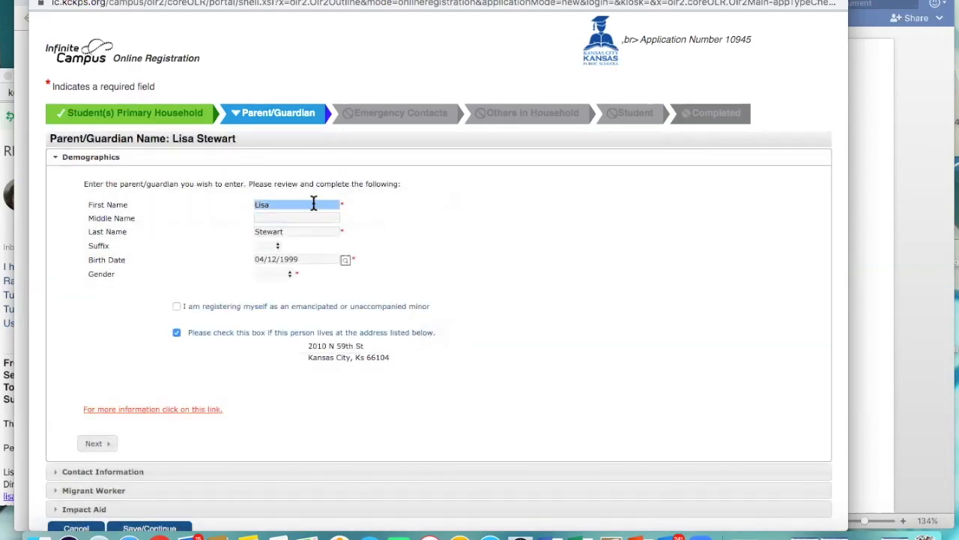
{"action": "scroll", "coordinate": [300, 247], "scroll_direction": "down", "scroll_amount": 2}
{"action": "left_click", "coordinate": [57, 411]}
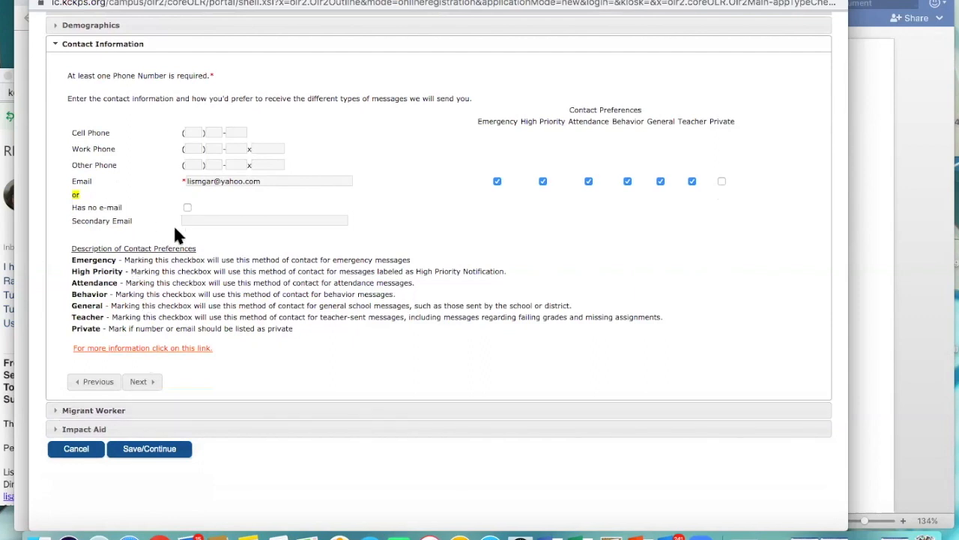
{"action": "left_click", "coordinate": [59, 409]}
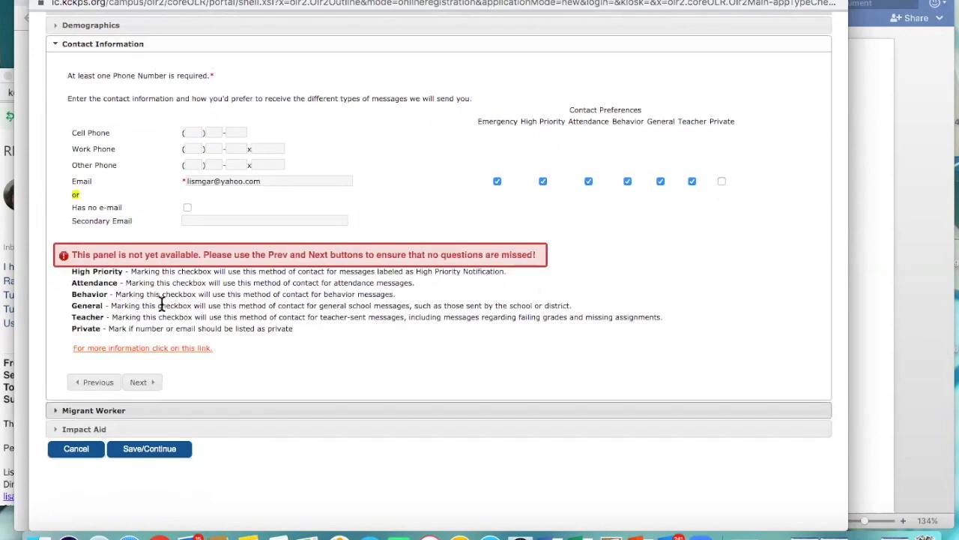
{"action": "left_click", "coordinate": [255, 255]}
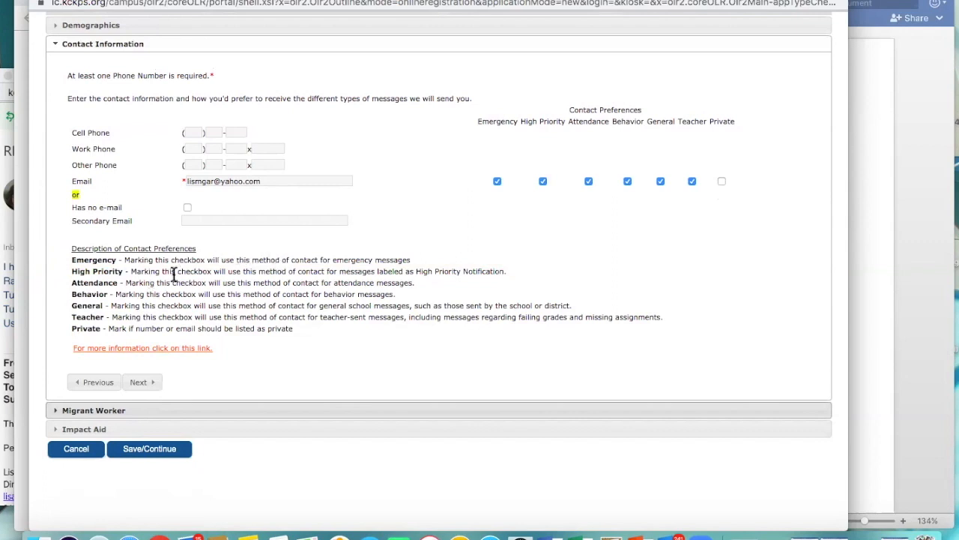
{"action": "left_click", "coordinate": [71, 447]}
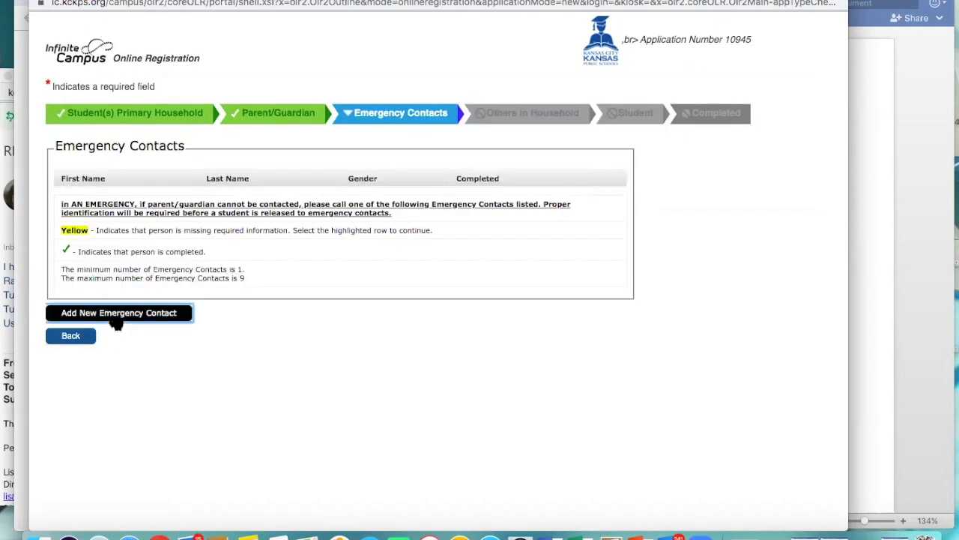
Step: Add a new emergency contact and acknowledge the notice about not entering parents or guardians
{"action": "left_click", "coordinate": [134, 314]}
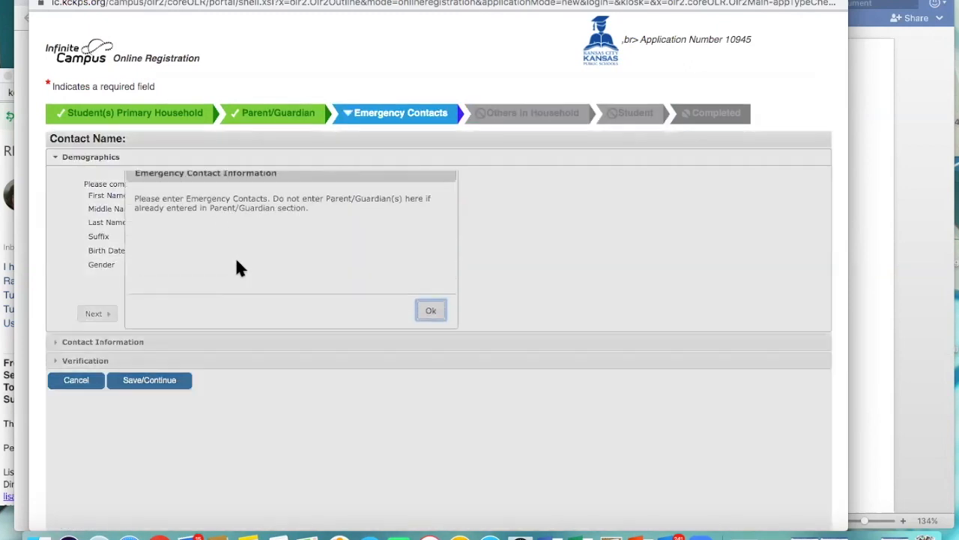
{"action": "left_click", "coordinate": [421, 326]}
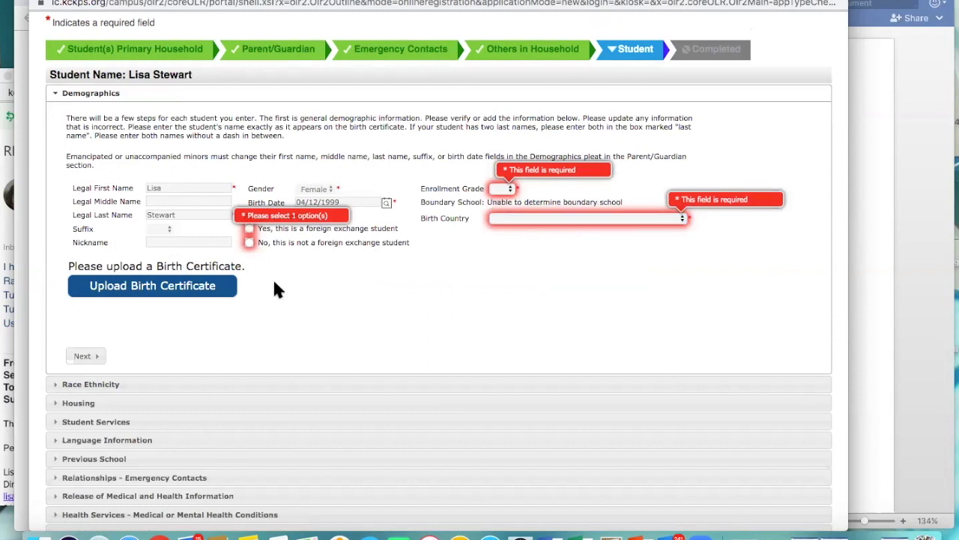
Step: Set the student's enrollment grade to KG and mark that this is not a foreign exchange student
{"action": "scroll", "coordinate": [189, 296], "scroll_direction": "down", "scroll_amount": 1}
{"action": "scroll", "coordinate": [189, 296], "scroll_direction": "up", "scroll_amount": 1}
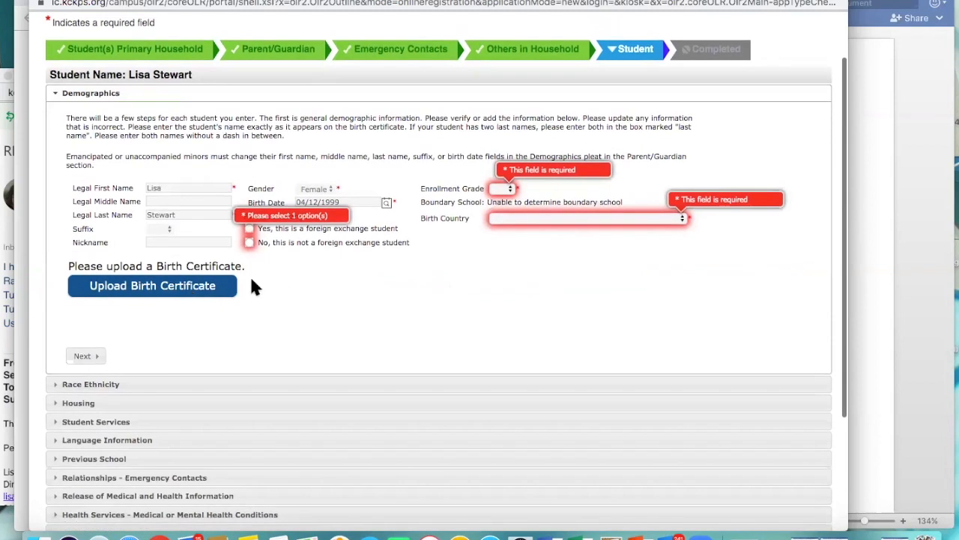
{"action": "left_click", "coordinate": [502, 188]}
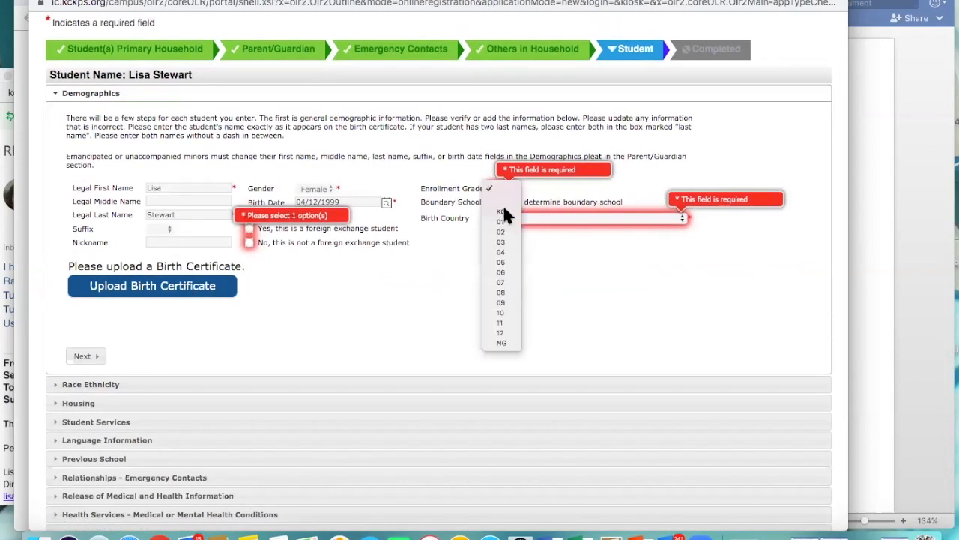
{"action": "left_click", "coordinate": [502, 213]}
{"action": "left_click", "coordinate": [249, 242]}
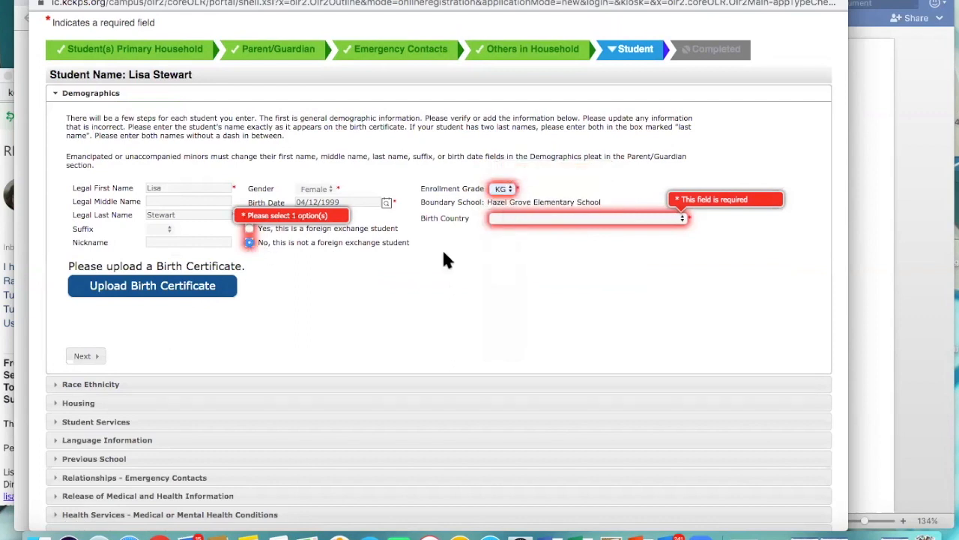
Step: Set the student's birth country to United States of America and continue to the Race Ethnicity section
{"action": "left_click", "coordinate": [681, 218]}
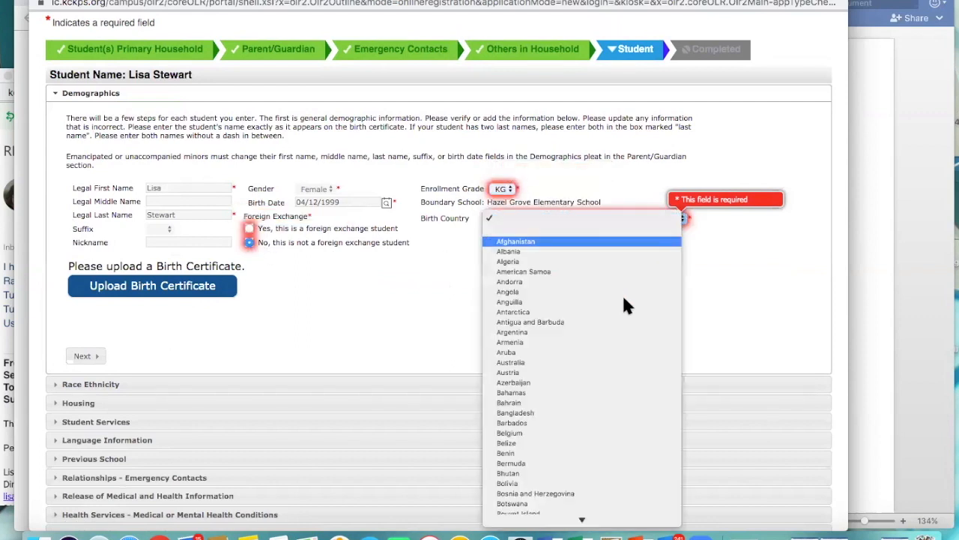
{"action": "scroll", "coordinate": [615, 363], "scroll_direction": "down", "scroll_amount": 5}
{"action": "scroll", "coordinate": [612, 367], "scroll_direction": "down", "scroll_amount": 20}
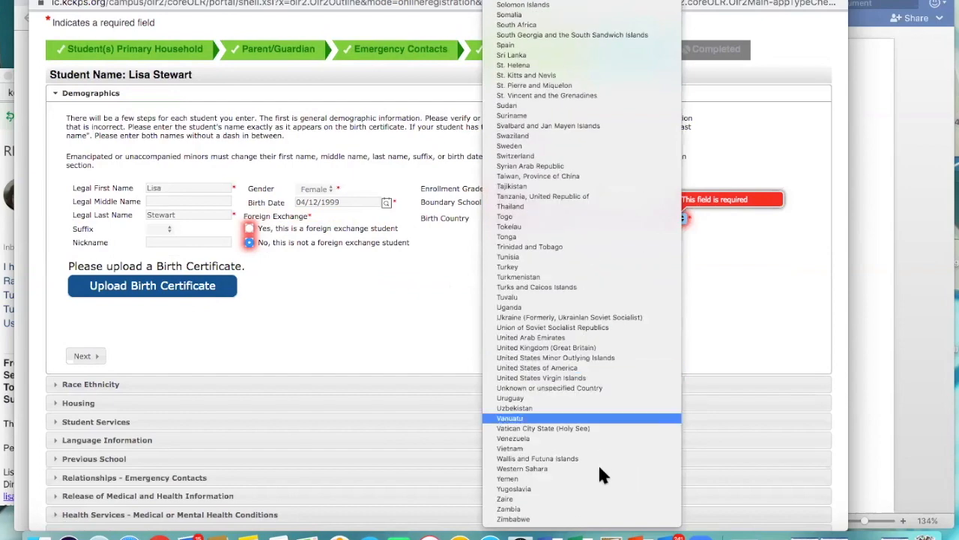
{"action": "left_click", "coordinate": [588, 368]}
{"action": "scroll", "coordinate": [454, 305], "scroll_direction": "down", "scroll_amount": 3}
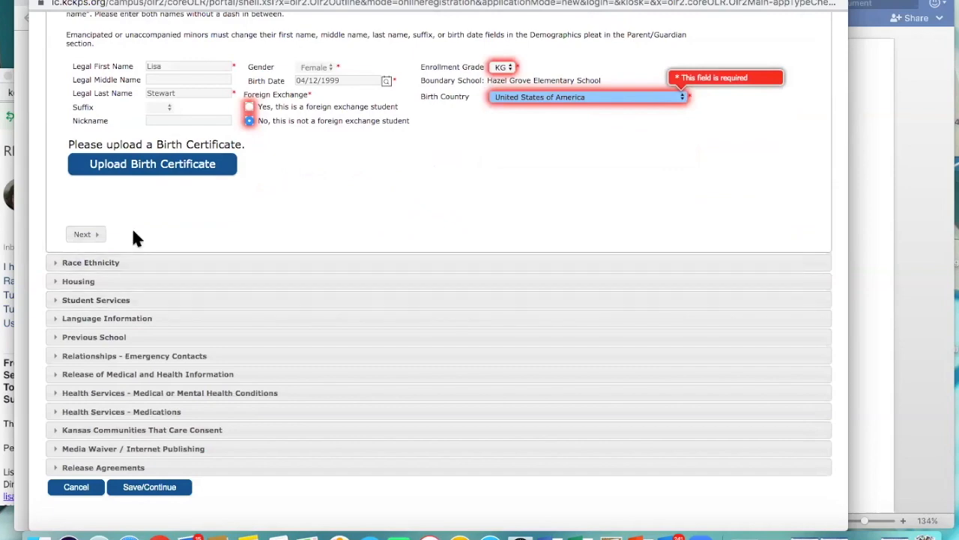
{"action": "left_click", "coordinate": [83, 235]}
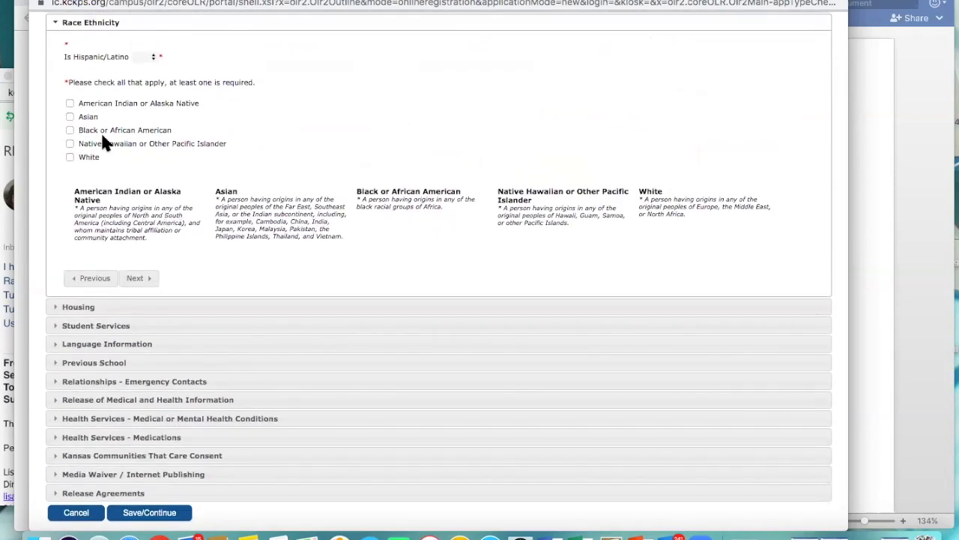
Step: Answer Yes for Hispanic/Latino and mark the student as not qualified for the McKinney-Vento housing program
{"action": "left_click", "coordinate": [154, 60]}
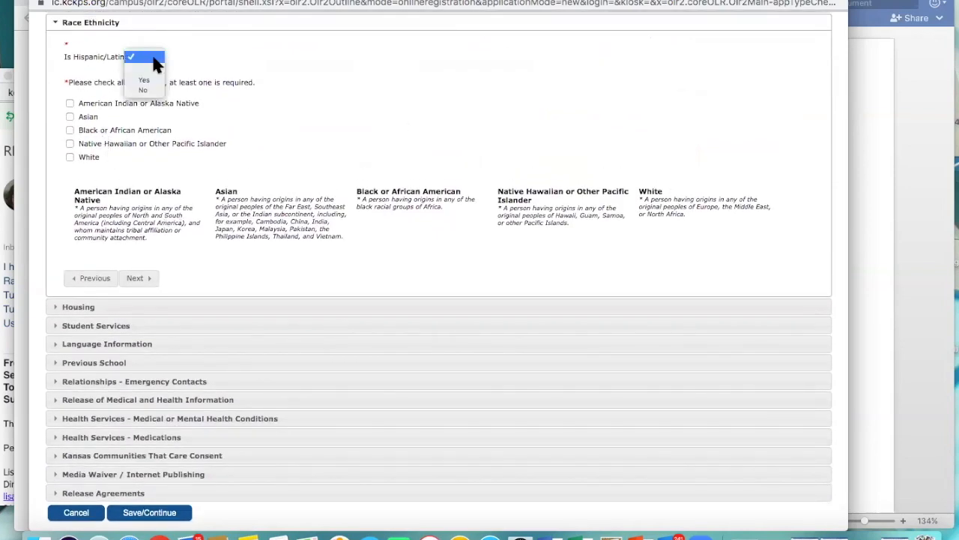
{"action": "left_click", "coordinate": [144, 79]}
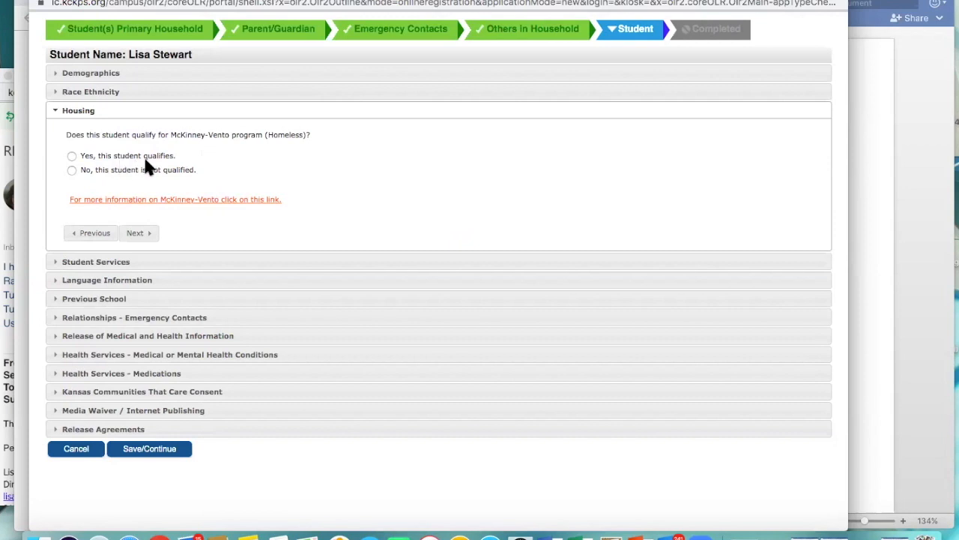
{"action": "left_click", "coordinate": [71, 170]}
{"action": "left_click", "coordinate": [138, 234]}
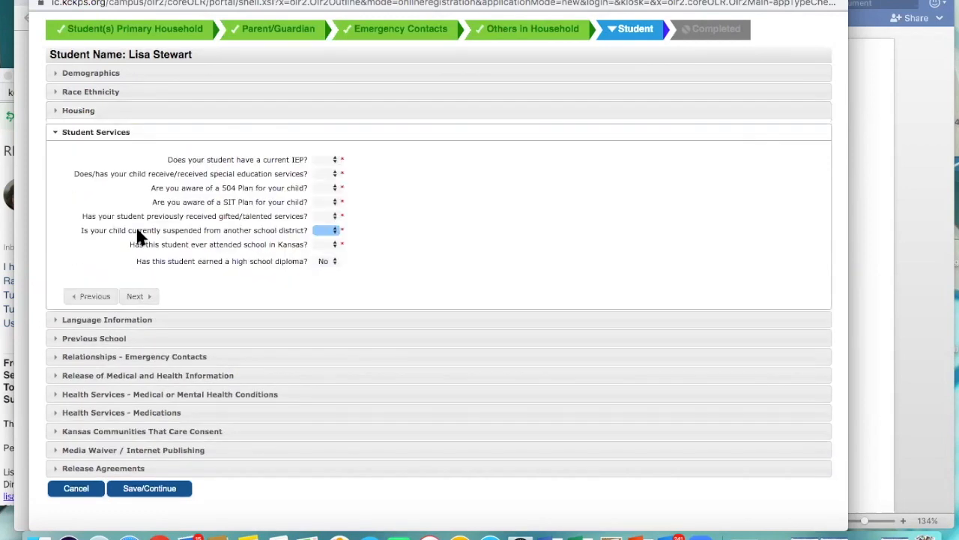
Step: Answer No in Student Services for having a current IEP and for receiving special education services
{"action": "scroll", "coordinate": [138, 234], "scroll_direction": "down", "scroll_amount": 2}
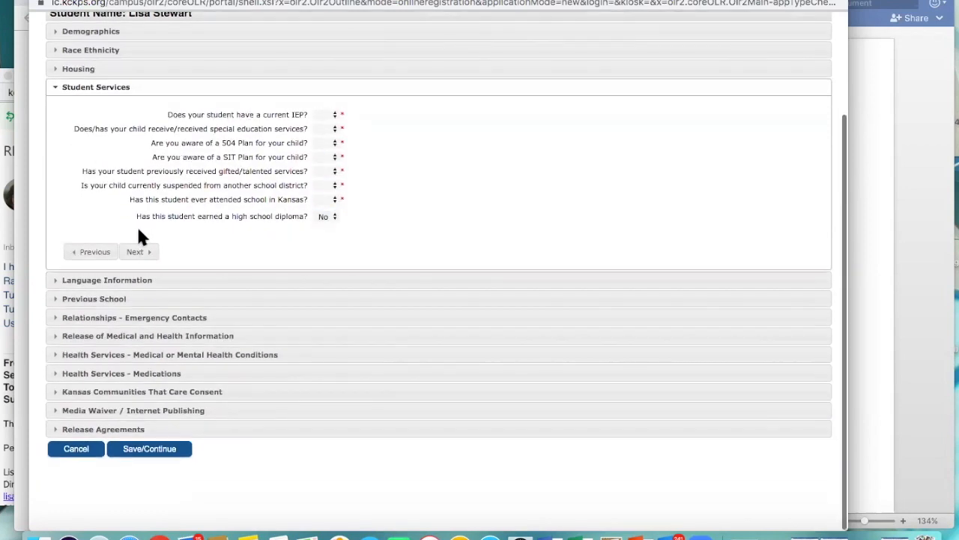
{"action": "left_click", "coordinate": [331, 114]}
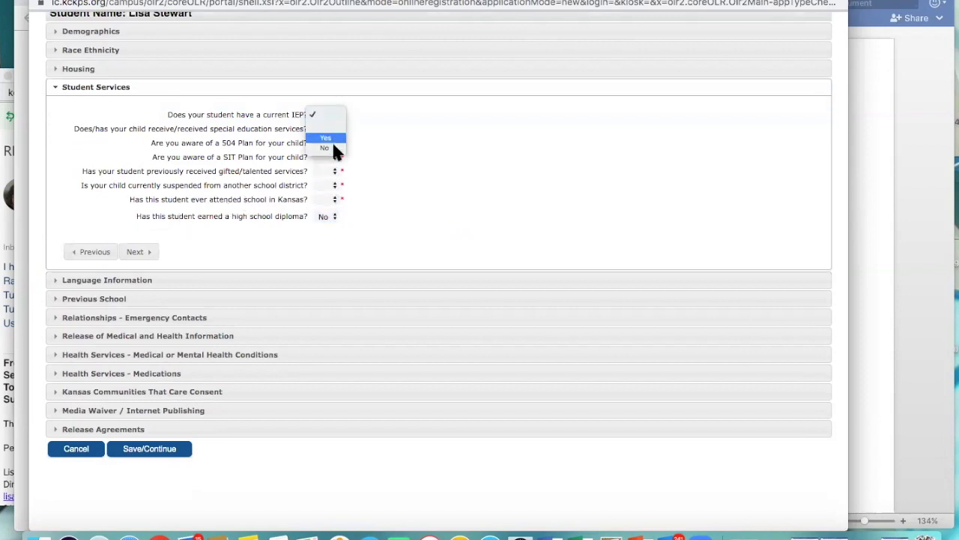
{"action": "left_click", "coordinate": [333, 129]}
{"action": "left_click", "coordinate": [335, 129]}
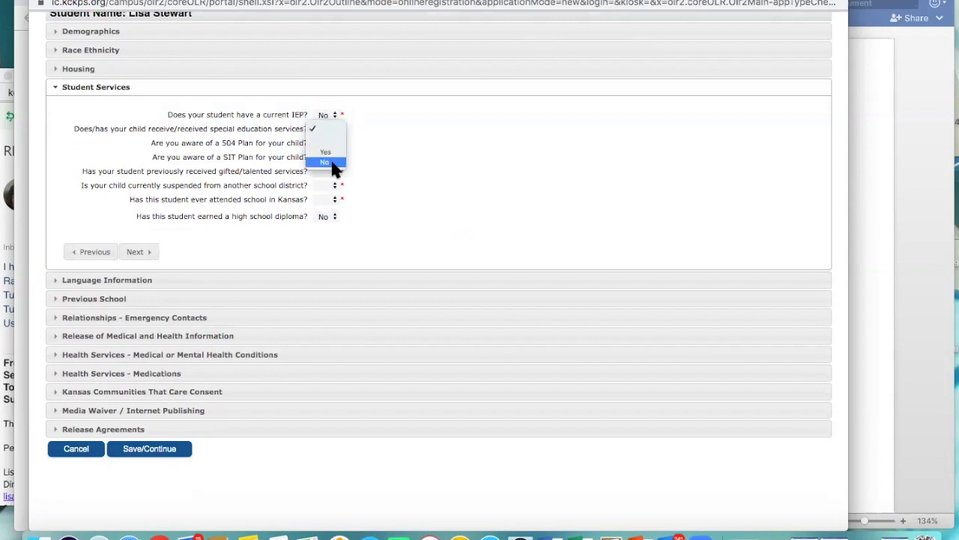
{"action": "left_click", "coordinate": [334, 162]}
Step: Answer No in Student Services to being aware of a 504 Plan and a SIT Plan
{"action": "left_click", "coordinate": [332, 142]}
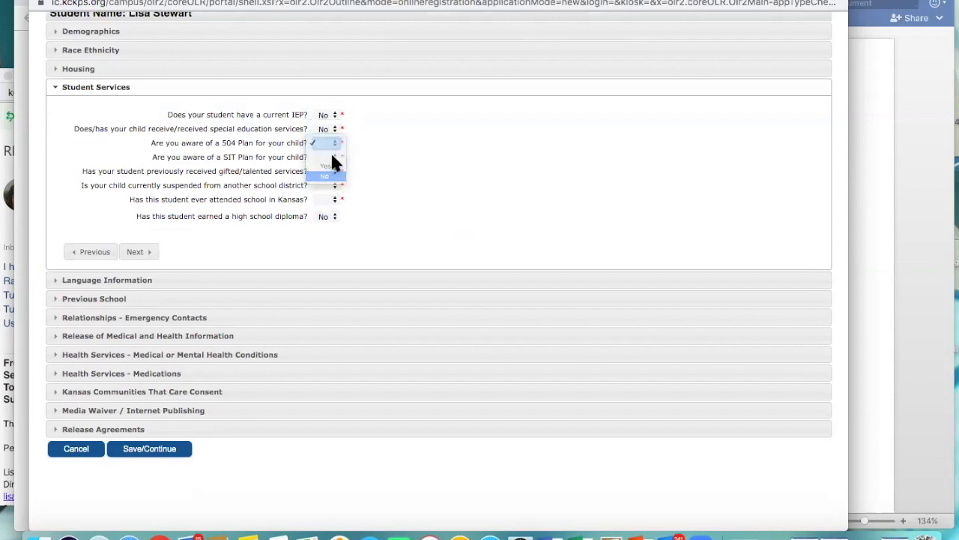
{"action": "left_click", "coordinate": [333, 174]}
{"action": "left_click", "coordinate": [333, 158]}
{"action": "left_click", "coordinate": [332, 188]}
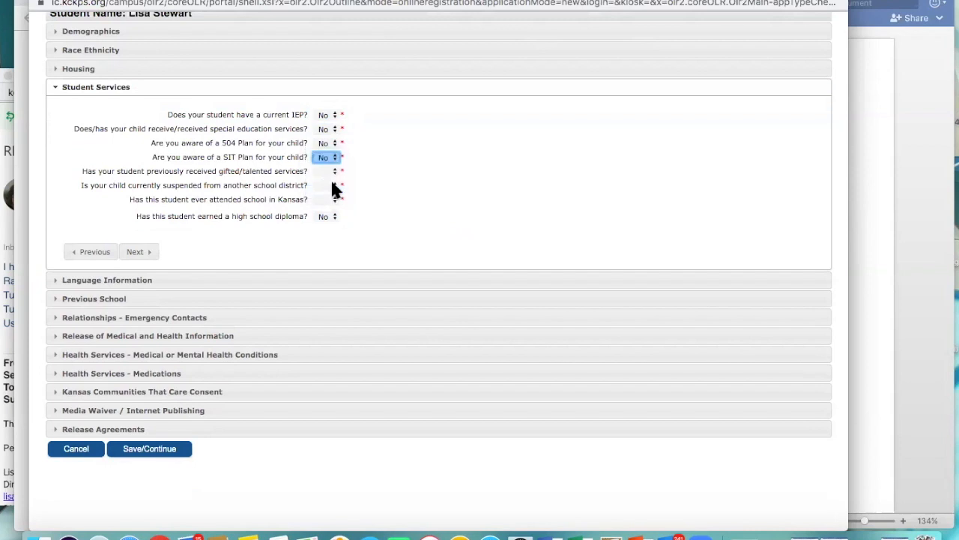
Step: Answer No for previous gifted/talented services and for current suspension from another school district
{"action": "left_click", "coordinate": [333, 171]}
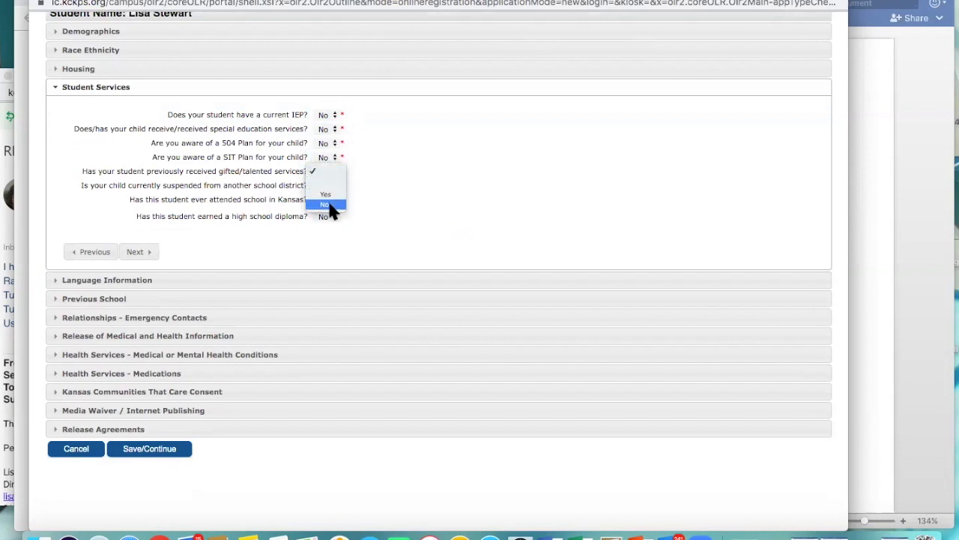
{"action": "left_click", "coordinate": [330, 206]}
{"action": "left_click", "coordinate": [327, 199]}
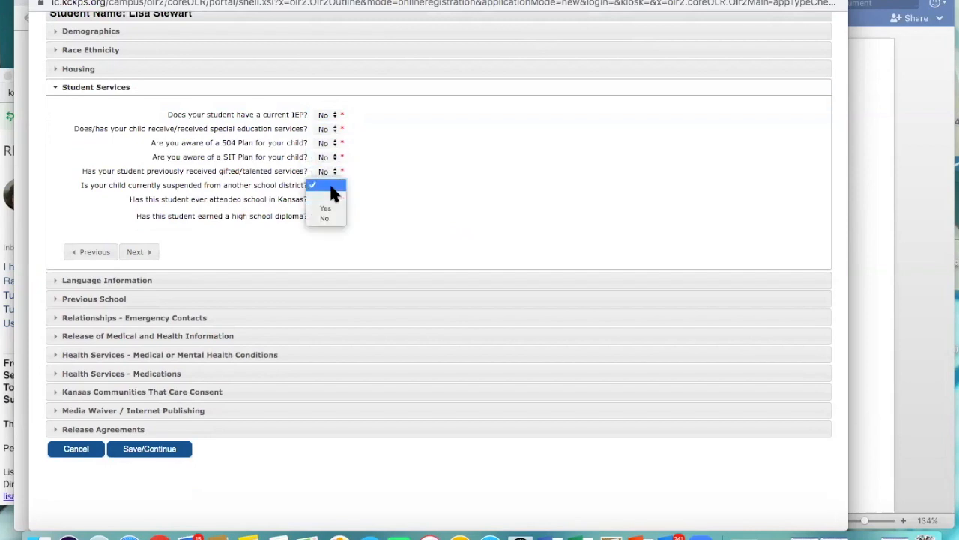
{"action": "left_click", "coordinate": [334, 216]}
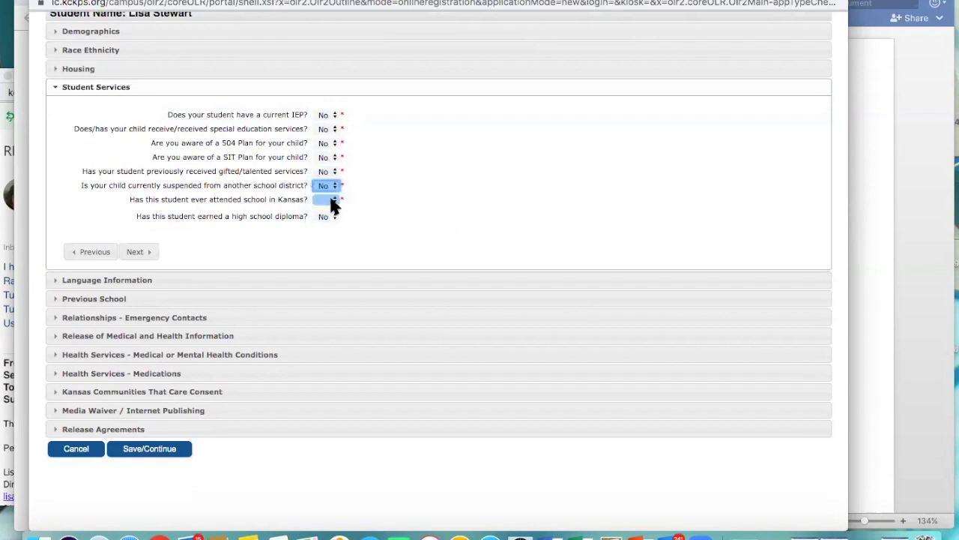
Step: Answer No for ever having attended school in Kansas and continue to Language Information
{"action": "left_click", "coordinate": [331, 201]}
{"action": "left_click", "coordinate": [136, 251]}
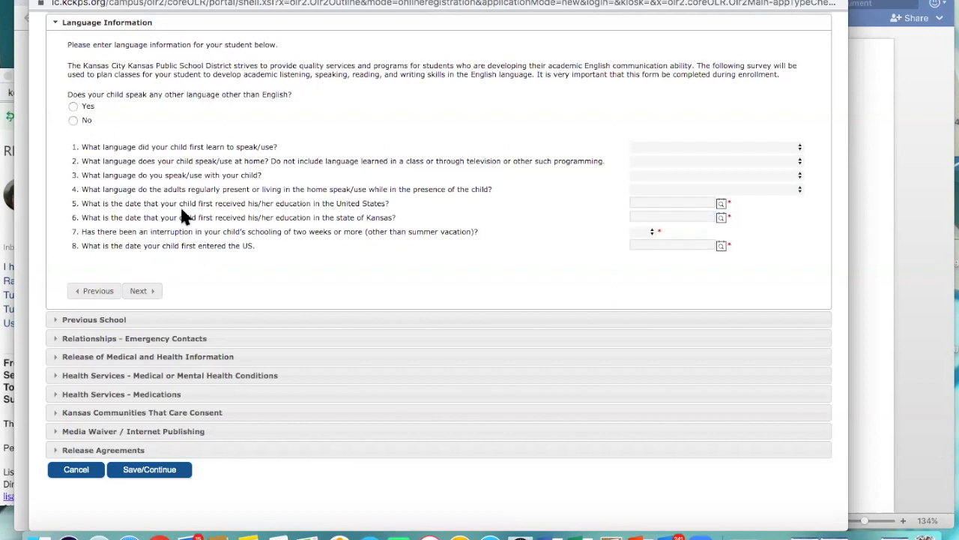
Step: Complete Language Information with no language other than English, first US schooling 05/04/2020, Kansas schooling and US entry 05/05/2020, and no schooling interruption
{"action": "left_click", "coordinate": [72, 120]}
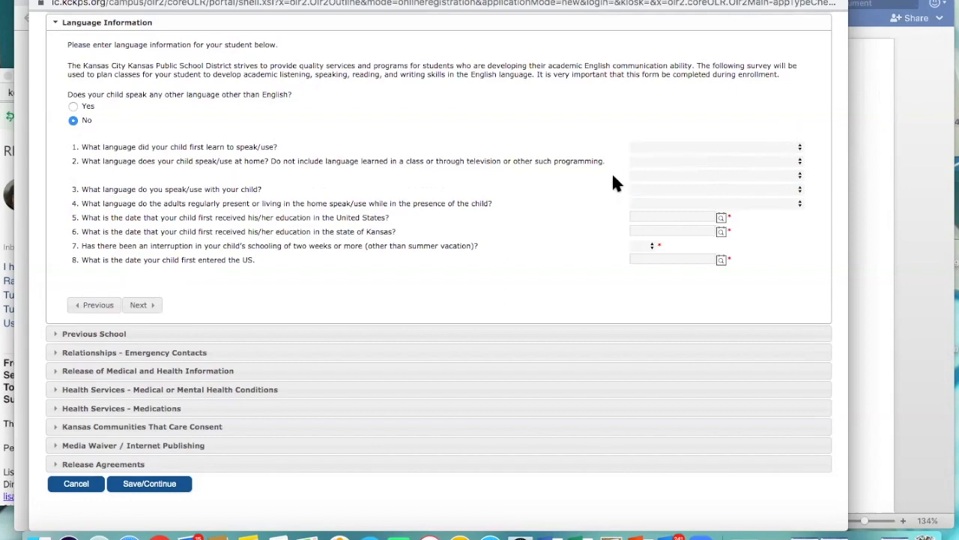
{"action": "scroll", "coordinate": [613, 177], "scroll_direction": "down", "scroll_amount": 1}
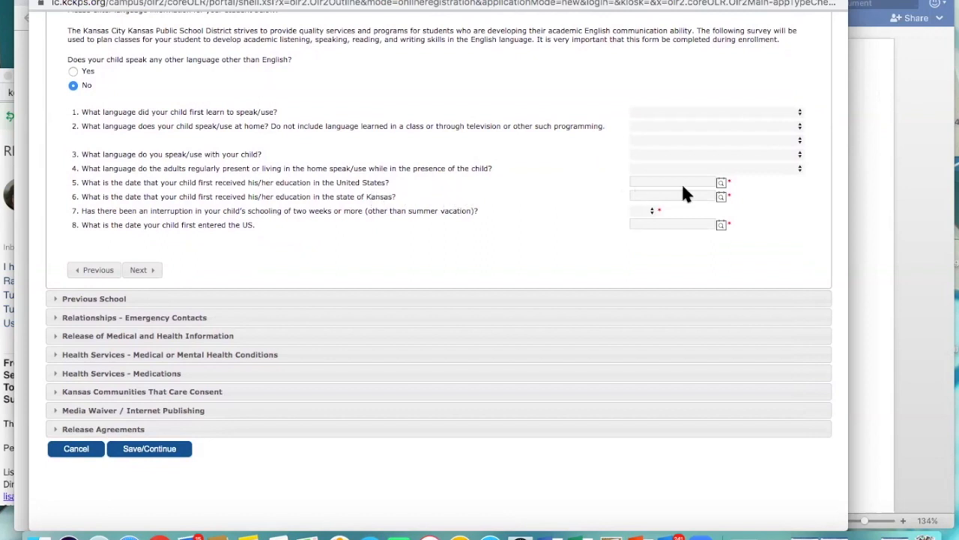
{"action": "left_click", "coordinate": [721, 183]}
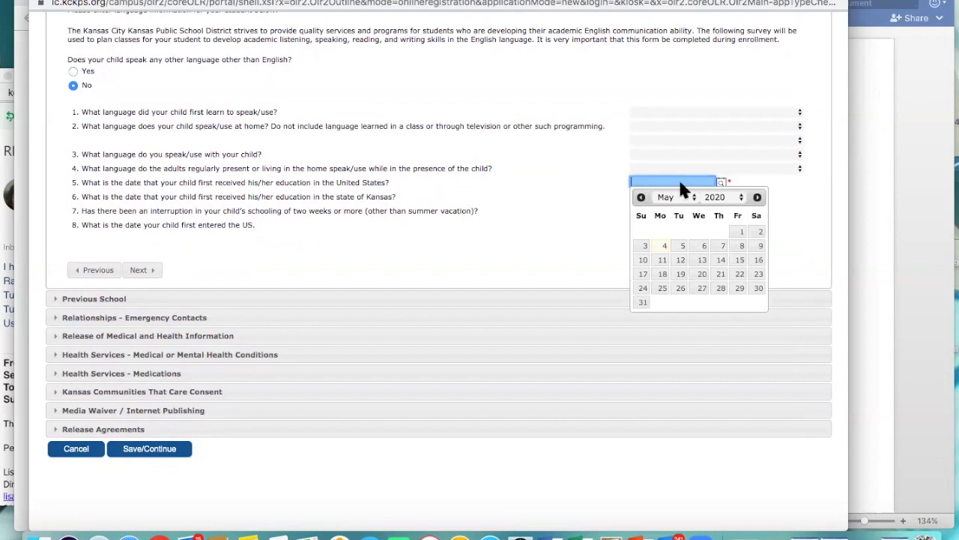
{"action": "left_click", "coordinate": [141, 269]}
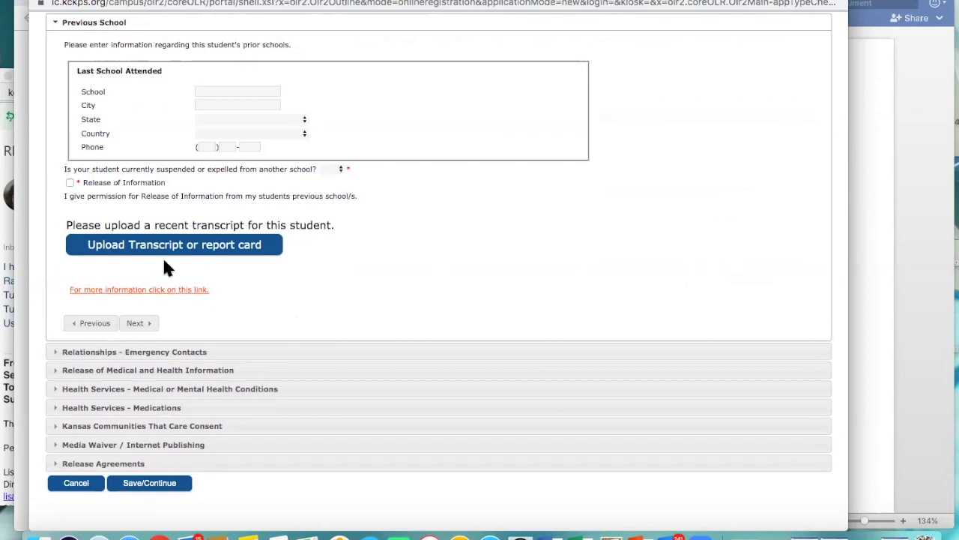
Step: In Previous School, answer No to being suspended or expelled, grant the Release of Information, and continue to Emergency Contacts
{"action": "left_click", "coordinate": [338, 171]}
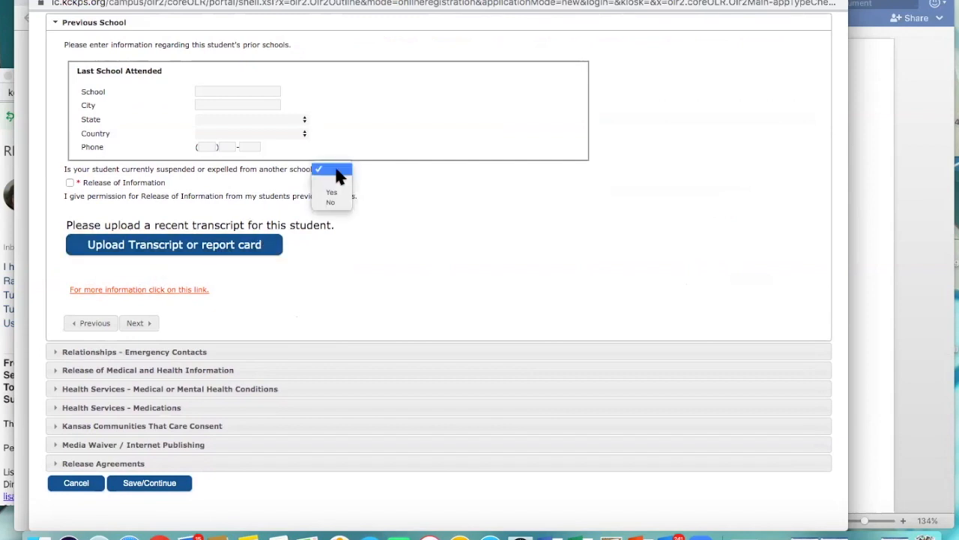
{"action": "left_click", "coordinate": [333, 204]}
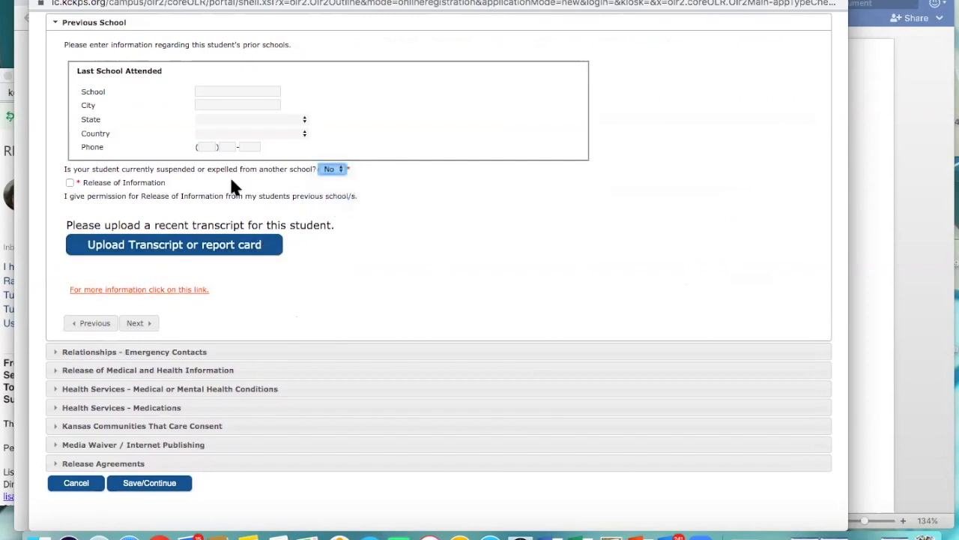
{"action": "left_click", "coordinate": [69, 182]}
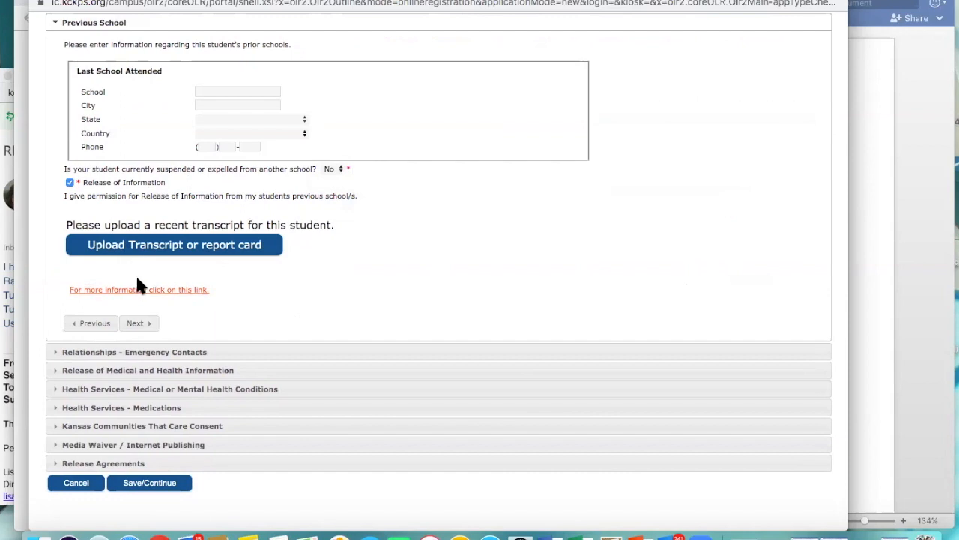
{"action": "left_click", "coordinate": [140, 324]}
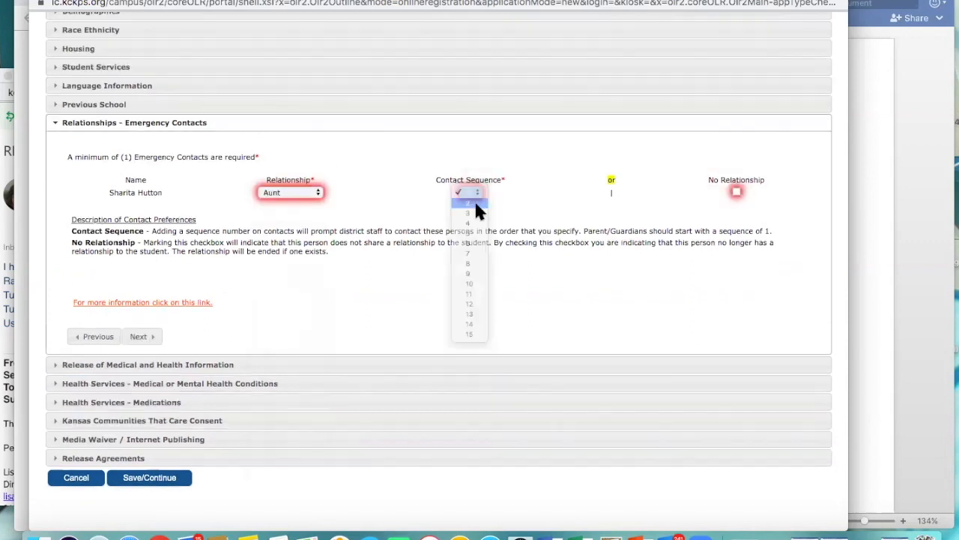
Step: Set the emergency contact's relationship to Aunt with contact sequence 2, and continue to Release of Medical and Health Information
{"action": "left_click", "coordinate": [479, 211]}
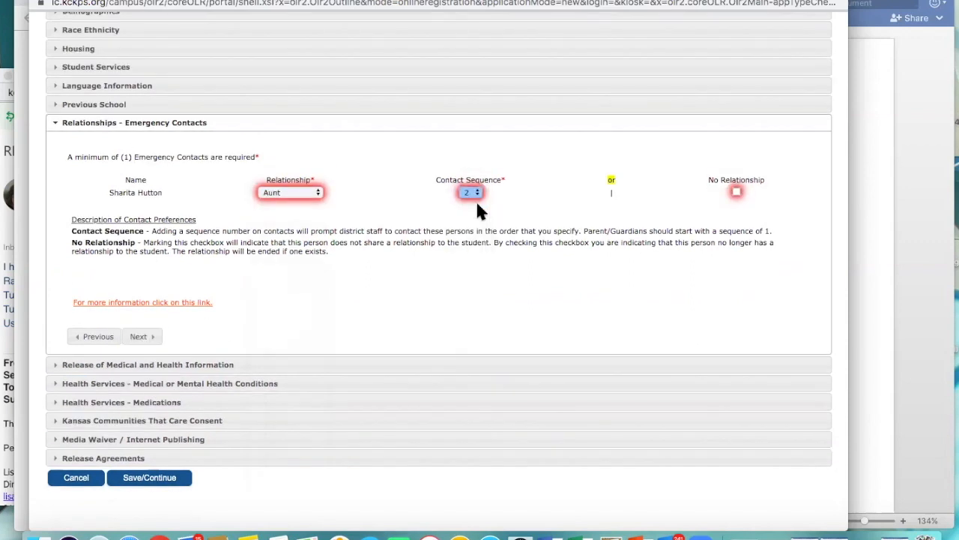
{"action": "scroll", "coordinate": [477, 203], "scroll_direction": "down", "scroll_amount": 1}
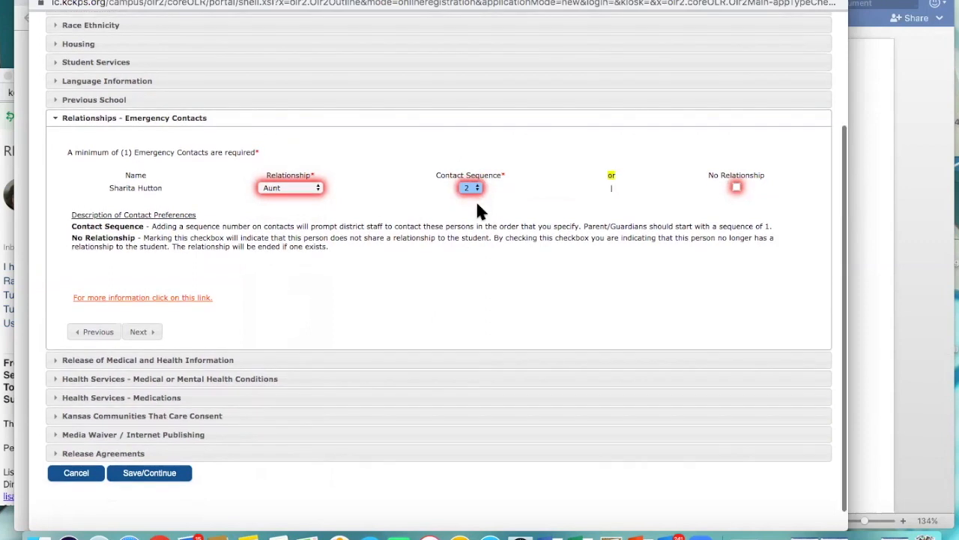
{"action": "scroll", "coordinate": [477, 203], "scroll_direction": "down", "scroll_amount": 1}
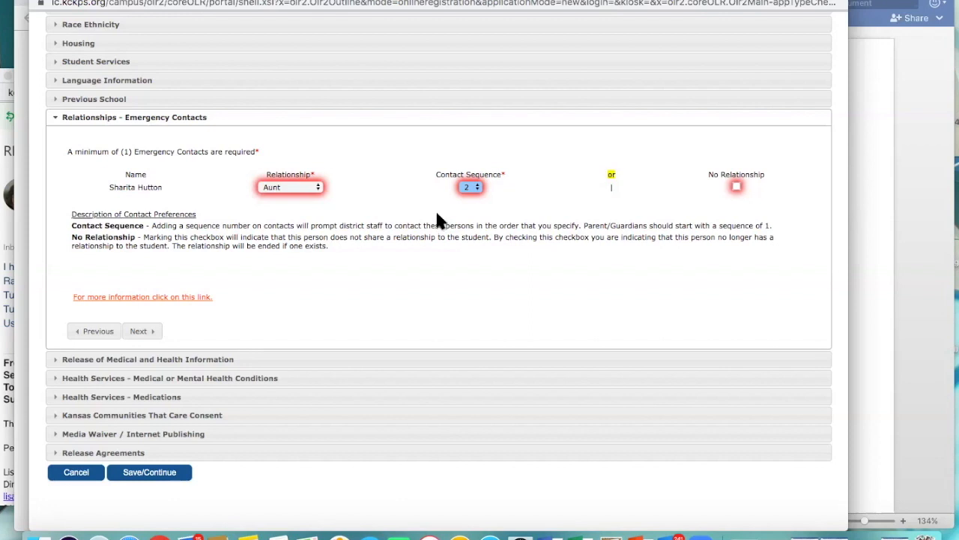
{"action": "scroll", "coordinate": [439, 285], "scroll_direction": "down", "scroll_amount": 2}
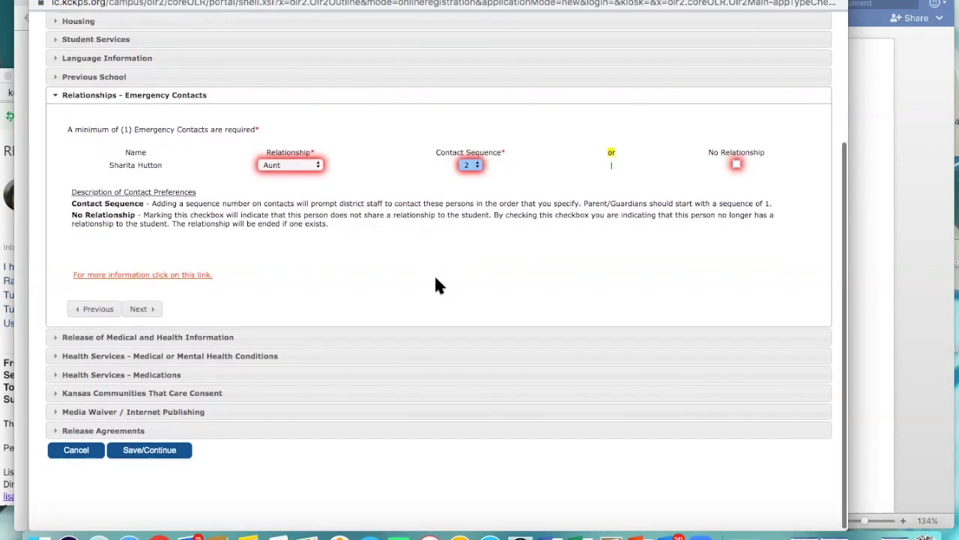
{"action": "left_click", "coordinate": [159, 315]}
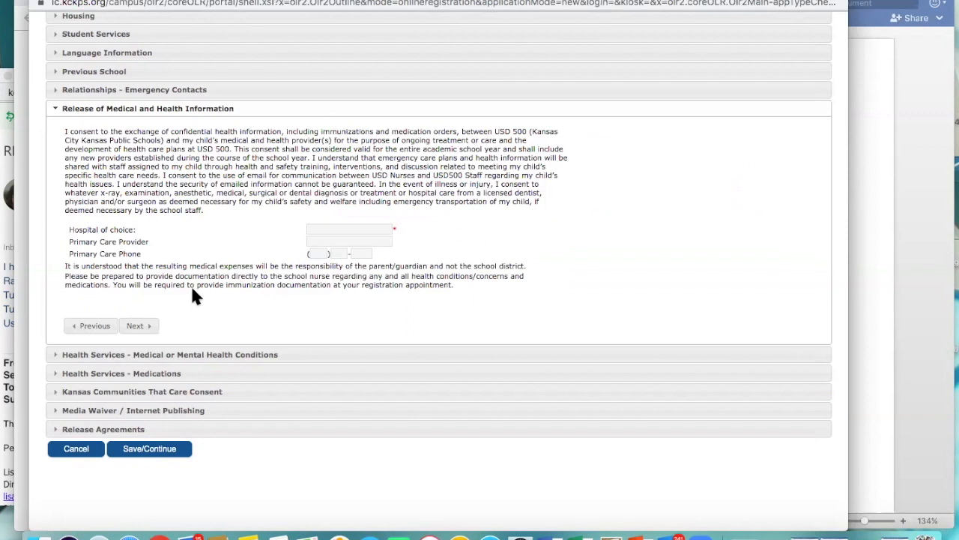
Step: Enter Providence as the hospital of choice and continue to Medical or Mental Health Conditions
{"action": "left_click", "coordinate": [367, 228]}
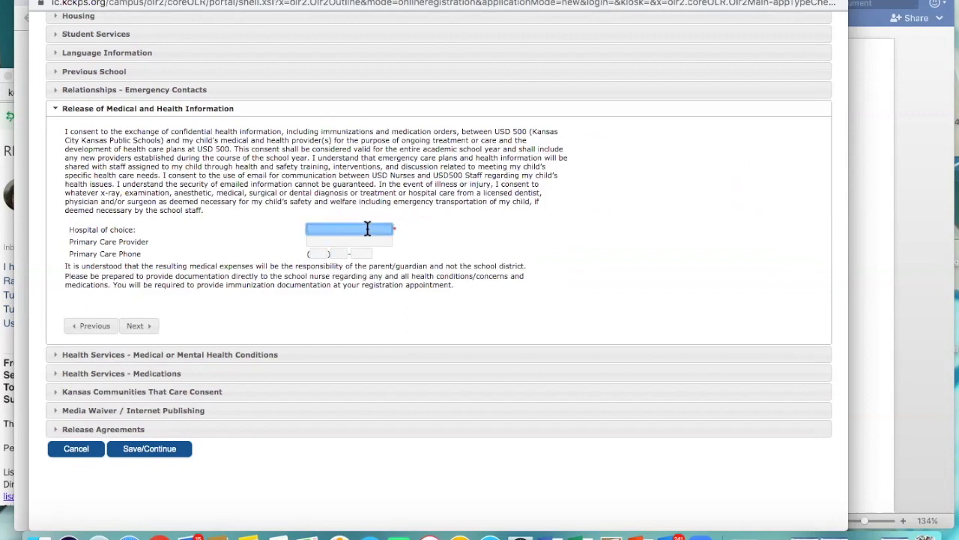
{"action": "type", "text": "Providence"}
{"action": "left_click", "coordinate": [139, 326]}
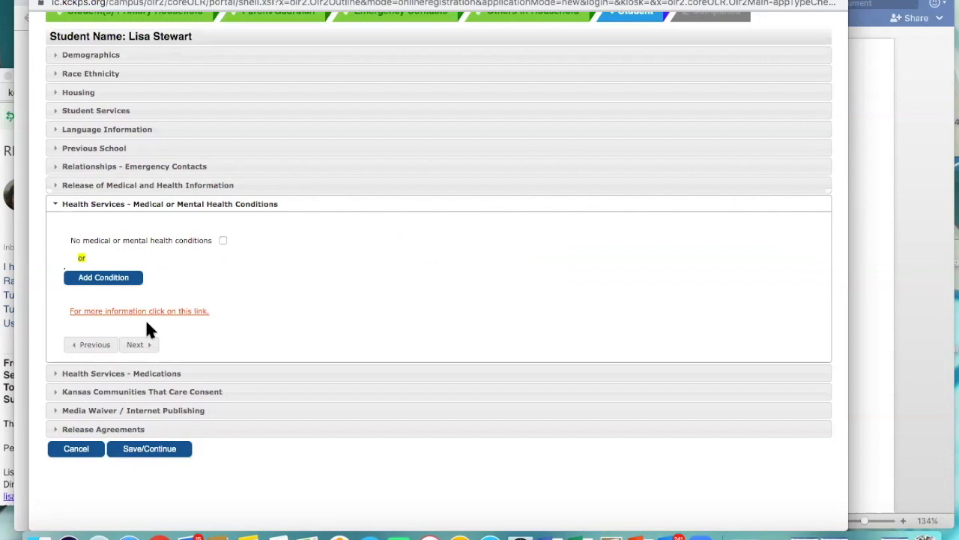
Step: Mark the student as having no medical or mental health conditions and no medications in the Health Services sections
{"action": "left_click", "coordinate": [222, 240]}
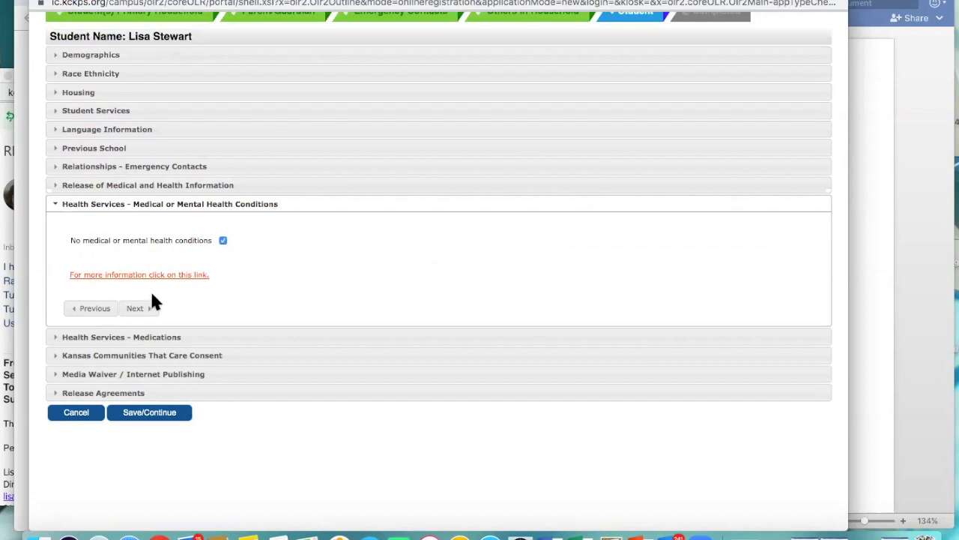
{"action": "left_click", "coordinate": [143, 308]}
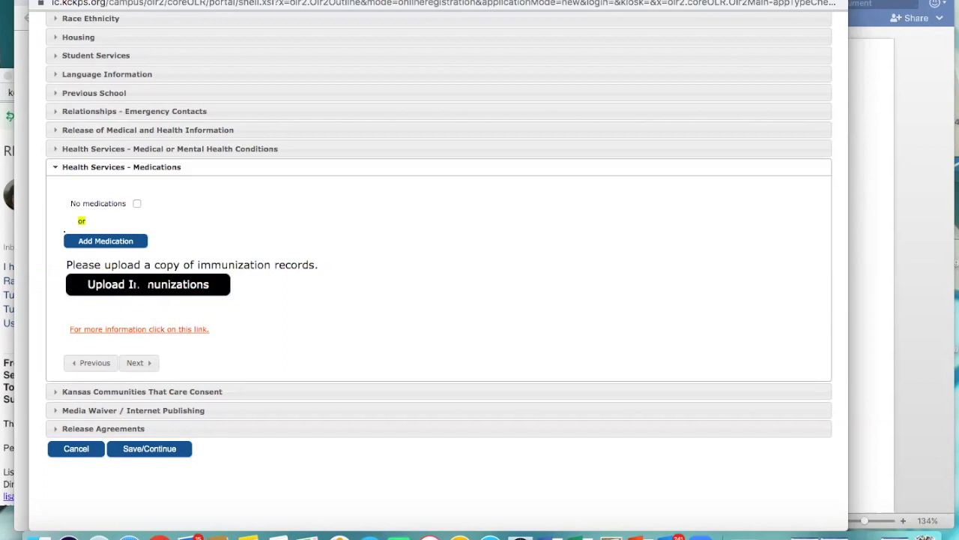
{"action": "left_click", "coordinate": [134, 202]}
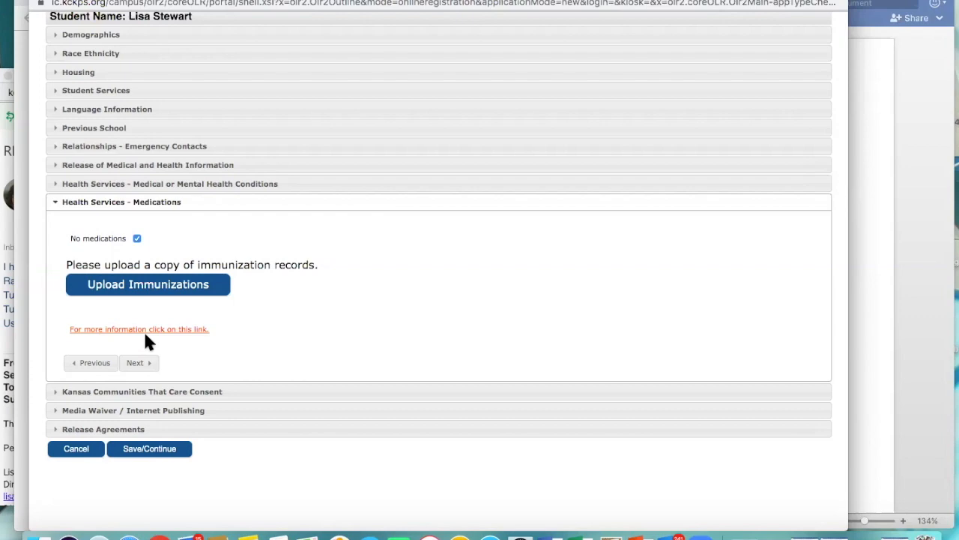
{"action": "left_click", "coordinate": [139, 366]}
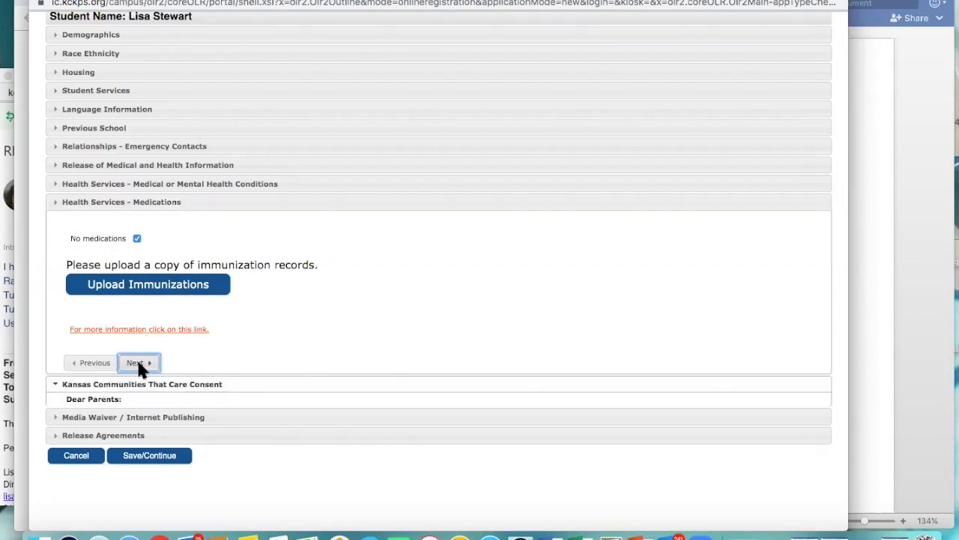
Step: Give permission for the Kansas Communities That Care Student Survey and acknowledge the Media Waiver/Internet Publishing Policy
{"action": "scroll", "coordinate": [140, 368], "scroll_direction": "down", "scroll_amount": 4}
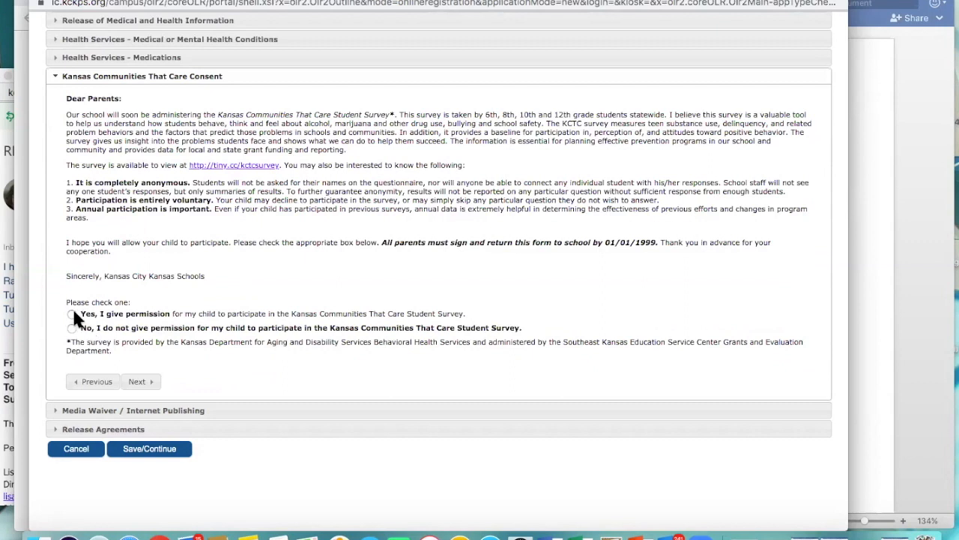
{"action": "left_click", "coordinate": [72, 314]}
{"action": "left_click", "coordinate": [137, 383]}
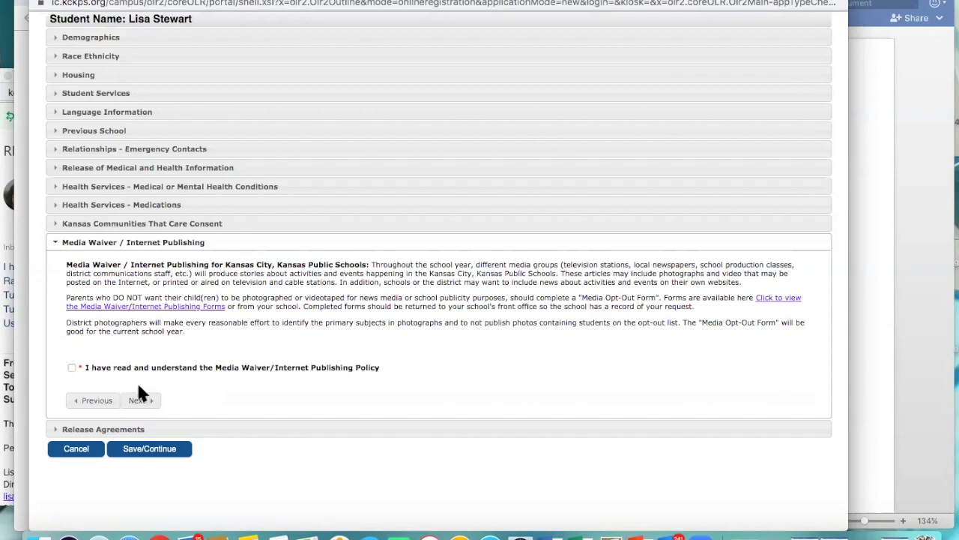
{"action": "left_click", "coordinate": [72, 367]}
{"action": "left_click", "coordinate": [138, 401]}
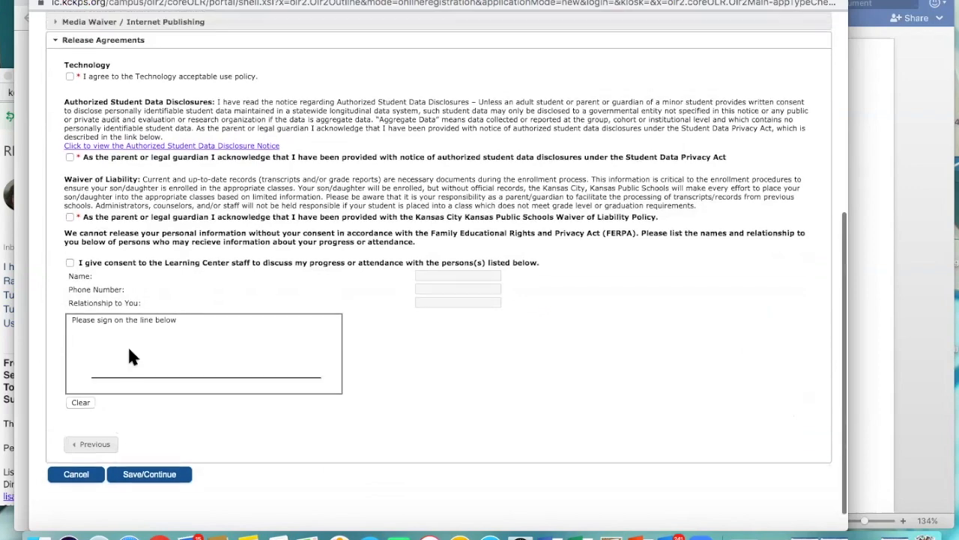
Step: In Release Agreements, fill in the person's name and phone number, sign on the signature line, and save the student record
{"action": "scroll", "coordinate": [129, 356], "scroll_direction": "up", "scroll_amount": 2}
{"action": "left_click", "coordinate": [70, 309]}
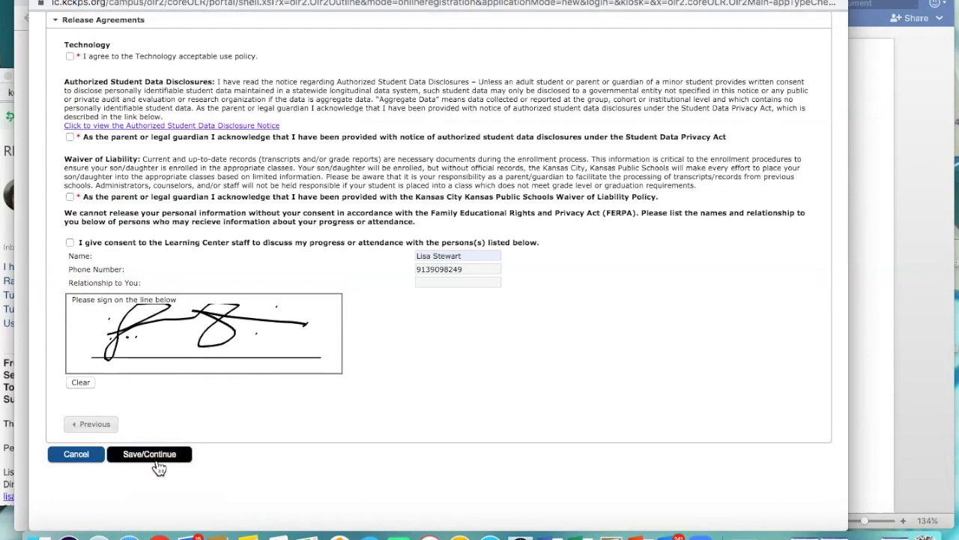
{"action": "left_click", "coordinate": [158, 456]}
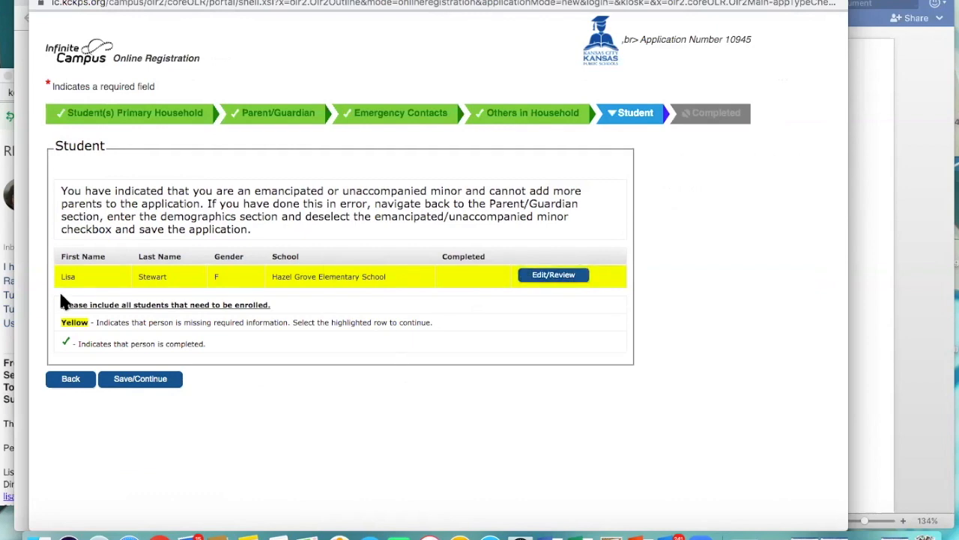
Step: Reopen the student record, accept the technology policy, data disclosure and Waiver of Liability acknowledgements in Release Agreements, and save it
{"action": "left_click", "coordinate": [549, 276]}
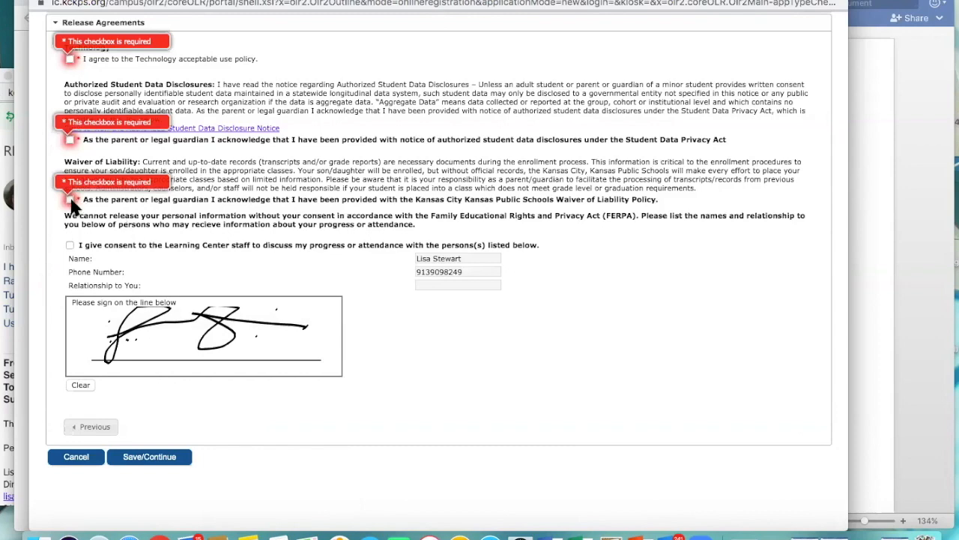
{"action": "left_click", "coordinate": [70, 199]}
{"action": "left_click", "coordinate": [69, 139]}
{"action": "scroll", "coordinate": [89, 143], "scroll_direction": "up", "scroll_amount": 2}
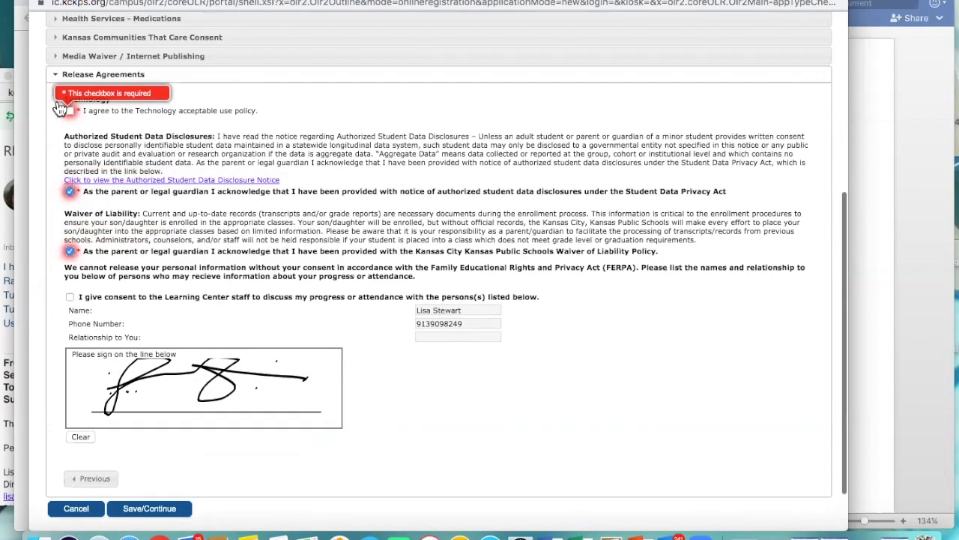
{"action": "left_click", "coordinate": [70, 111]}
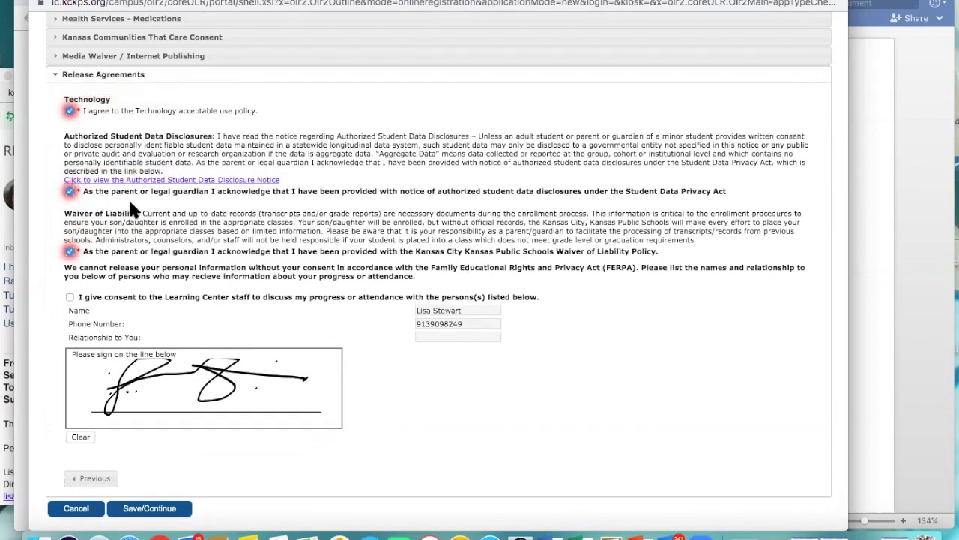
{"action": "scroll", "coordinate": [150, 238], "scroll_direction": "down", "scroll_amount": 2}
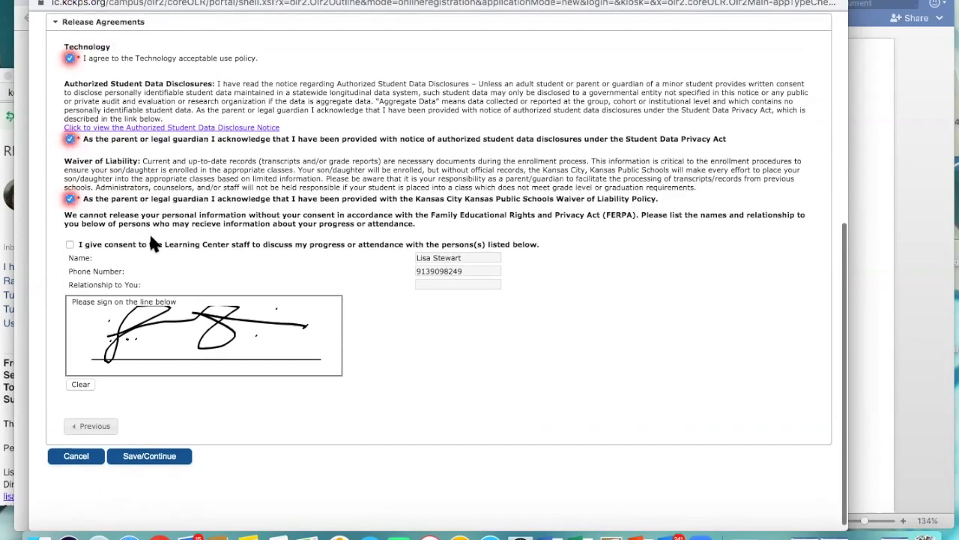
{"action": "left_click", "coordinate": [158, 456]}
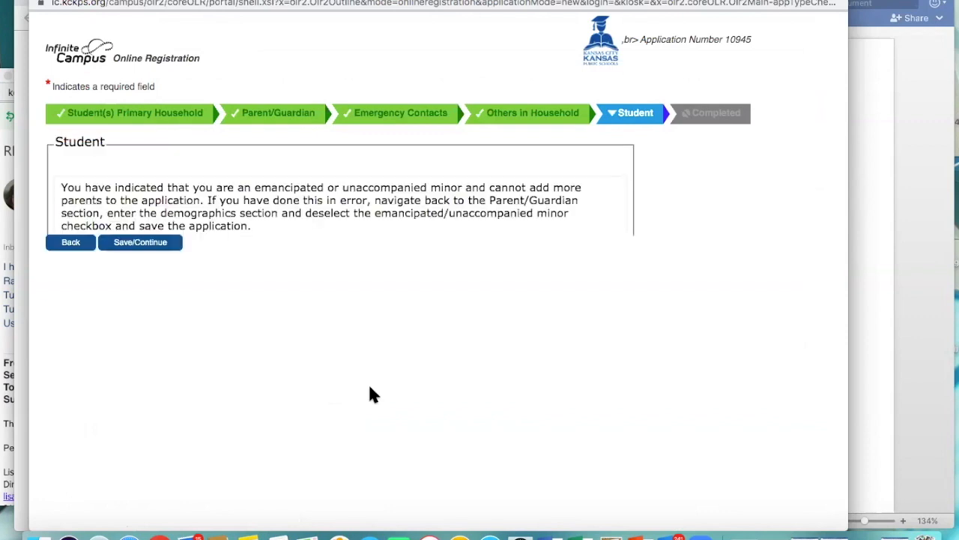
Step: Continue from the Student stage to Completed, then submit the registration application and confirm the submission
{"action": "left_click", "coordinate": [154, 379]}
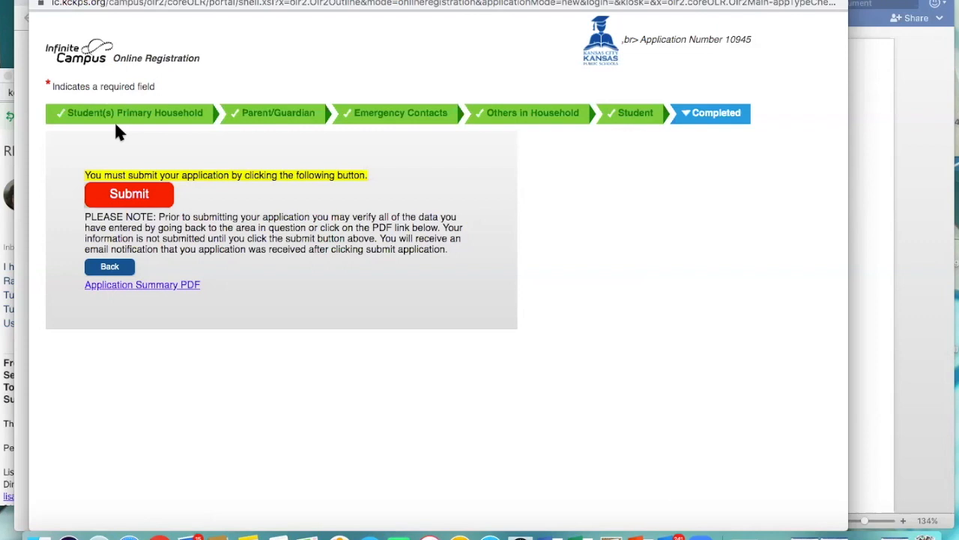
{"action": "left_click", "coordinate": [128, 196]}
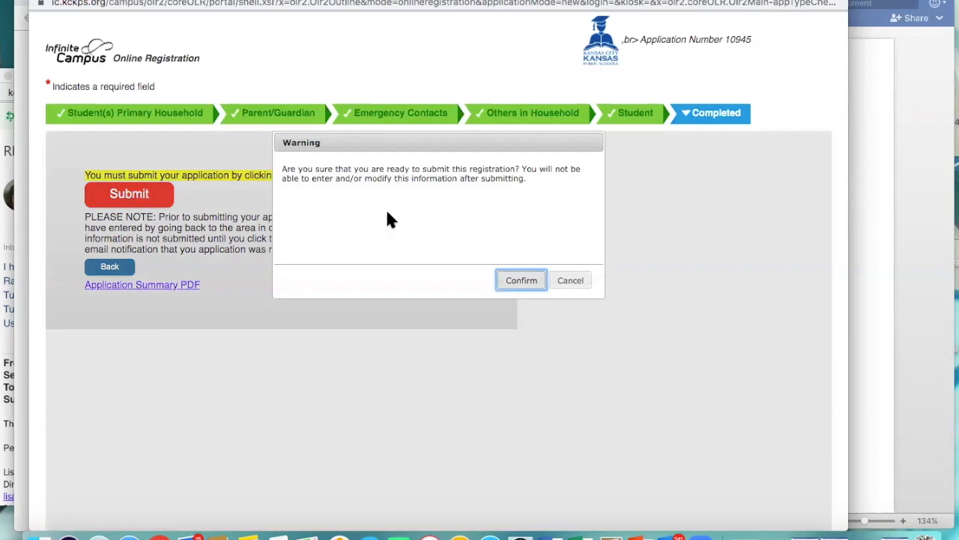
{"action": "left_click", "coordinate": [523, 282]}
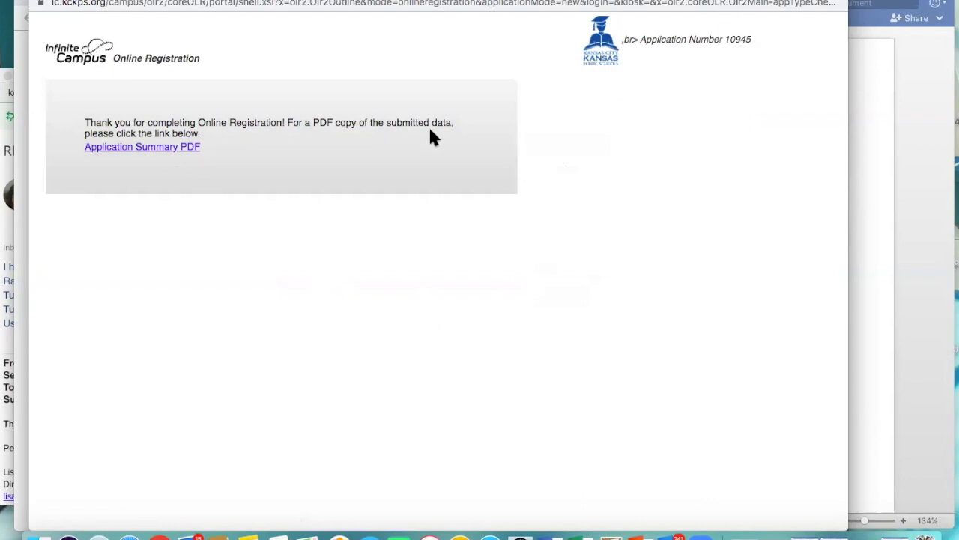
Step: Open the Application Summary PDF, review the submitted registration data through both pages, and leave the summary
{"action": "left_click", "coordinate": [156, 149]}
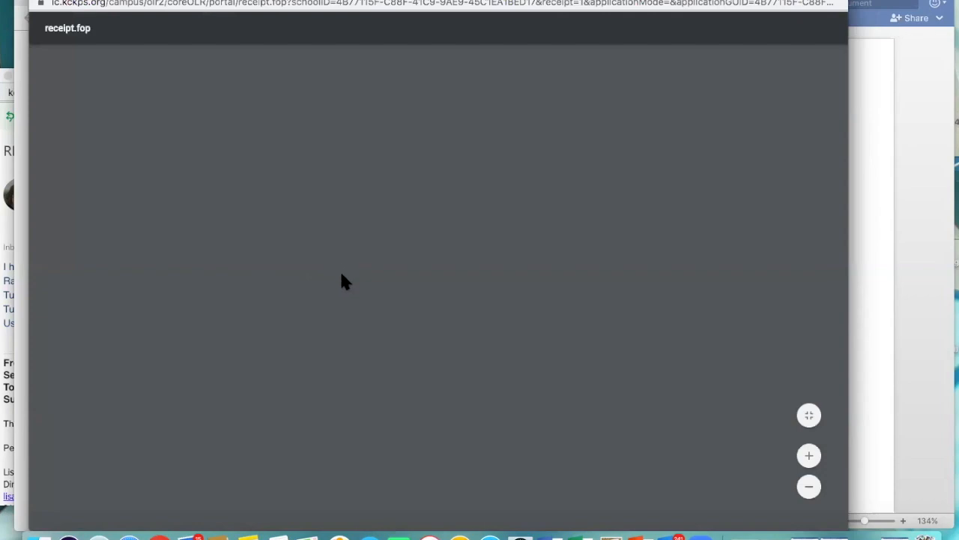
{"action": "scroll", "coordinate": [341, 274], "scroll_direction": "down", "scroll_amount": 5}
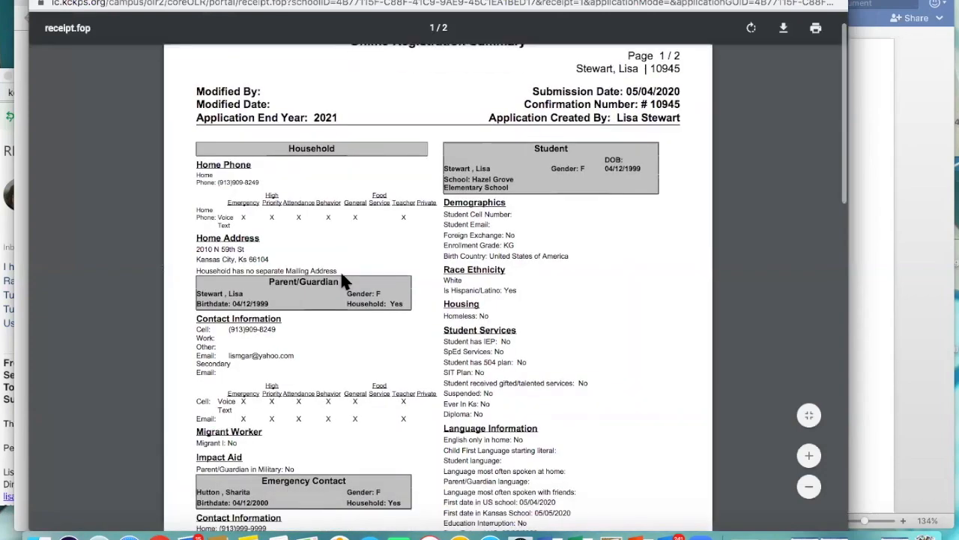
{"action": "scroll", "coordinate": [341, 275], "scroll_direction": "down", "scroll_amount": 8}
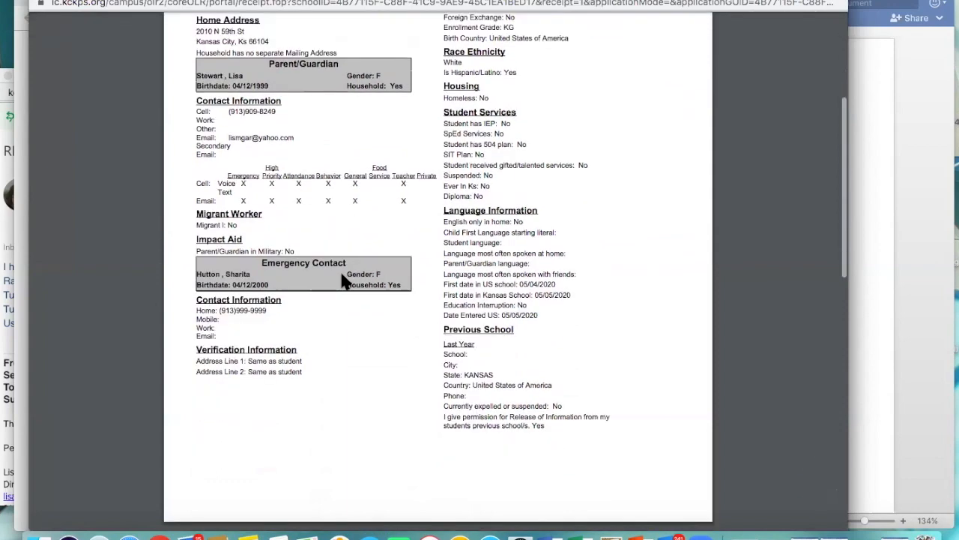
{"action": "scroll", "coordinate": [341, 280], "scroll_direction": "down", "scroll_amount": 10}
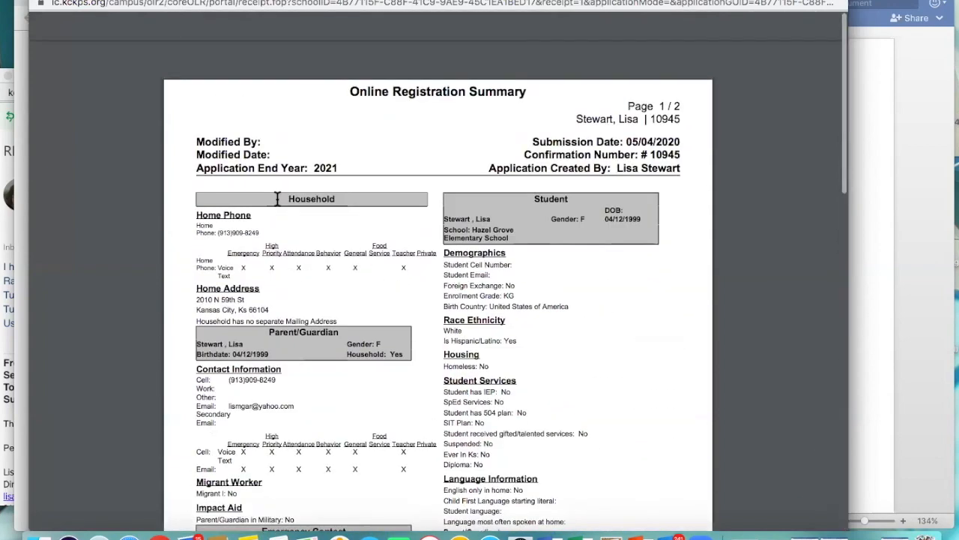
{"action": "scroll", "coordinate": [278, 198], "scroll_direction": "down", "scroll_amount": 1}
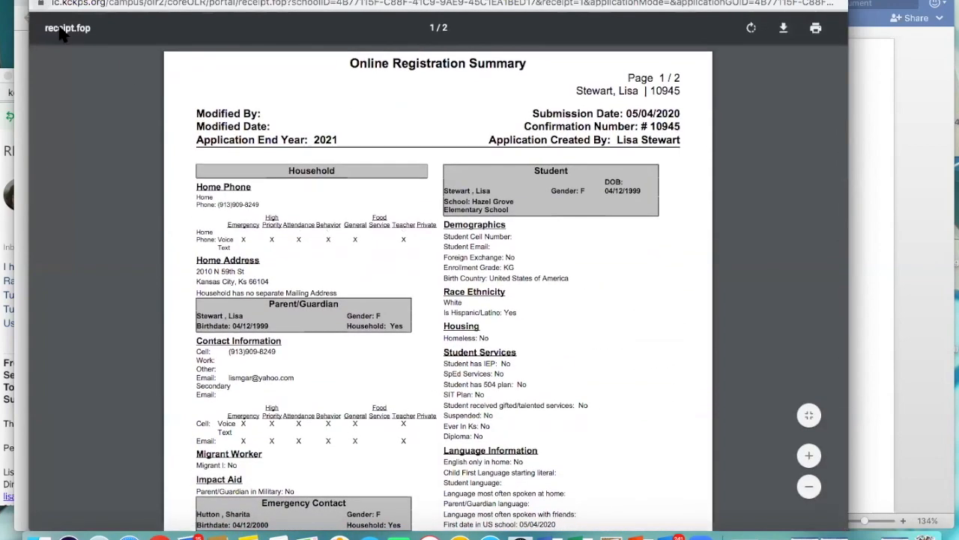
{"action": "left_click", "coordinate": [26, 17]}
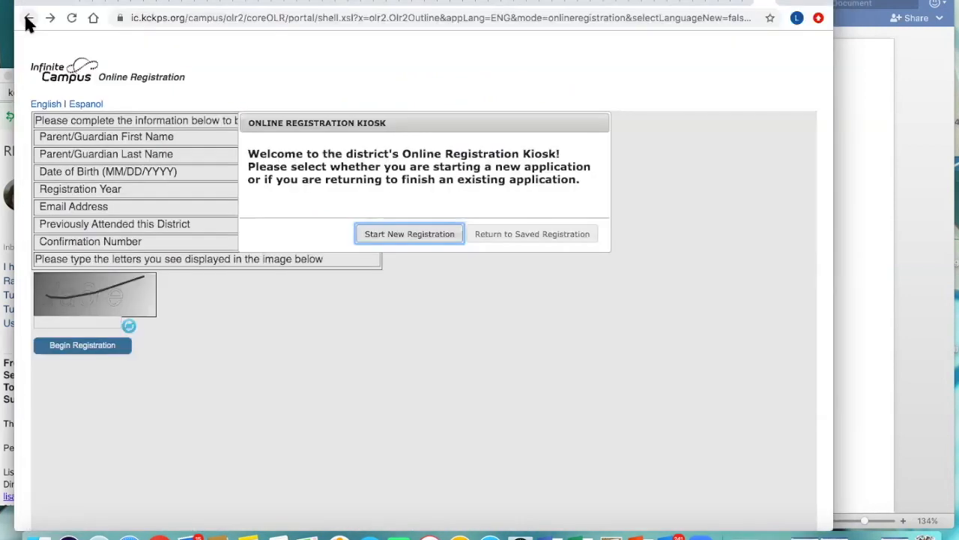